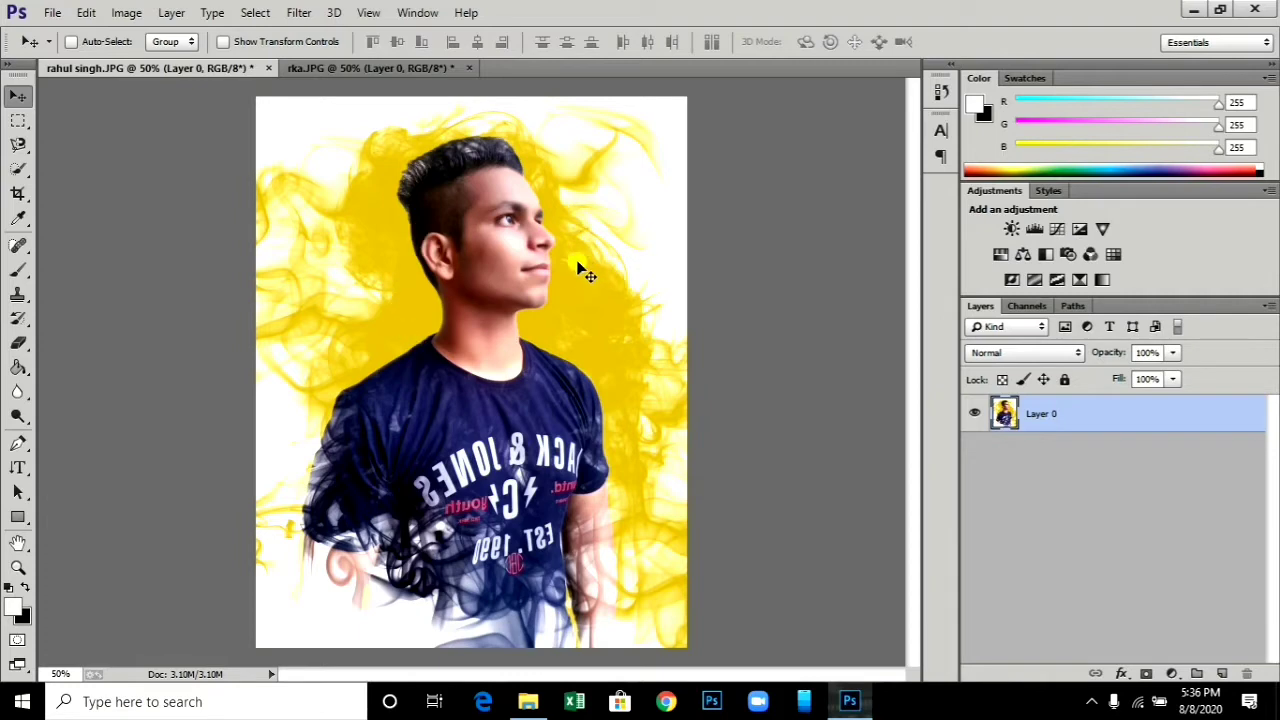
Switch to the rka.JPG document and extend its canvas slightly at the upper and left edges with the Crop tool.
{"action": "left_click", "coordinate": [406, 70]}
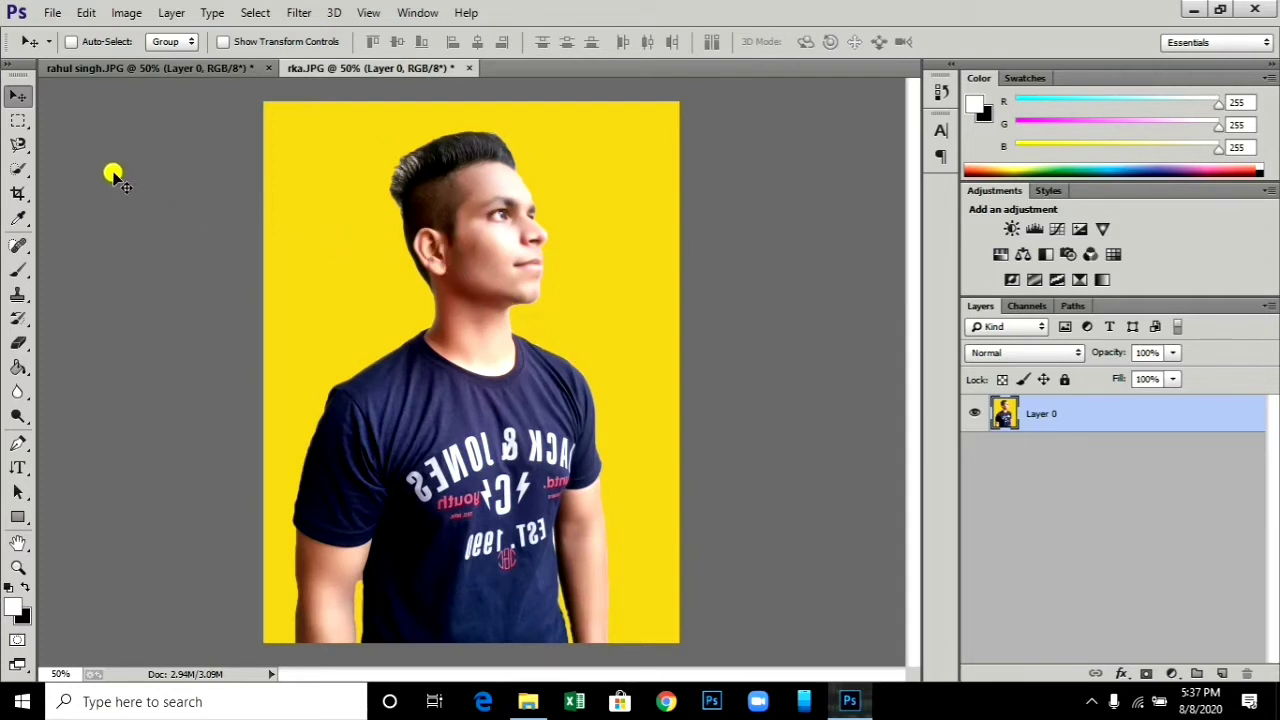
{"action": "left_click", "coordinate": [14, 193]}
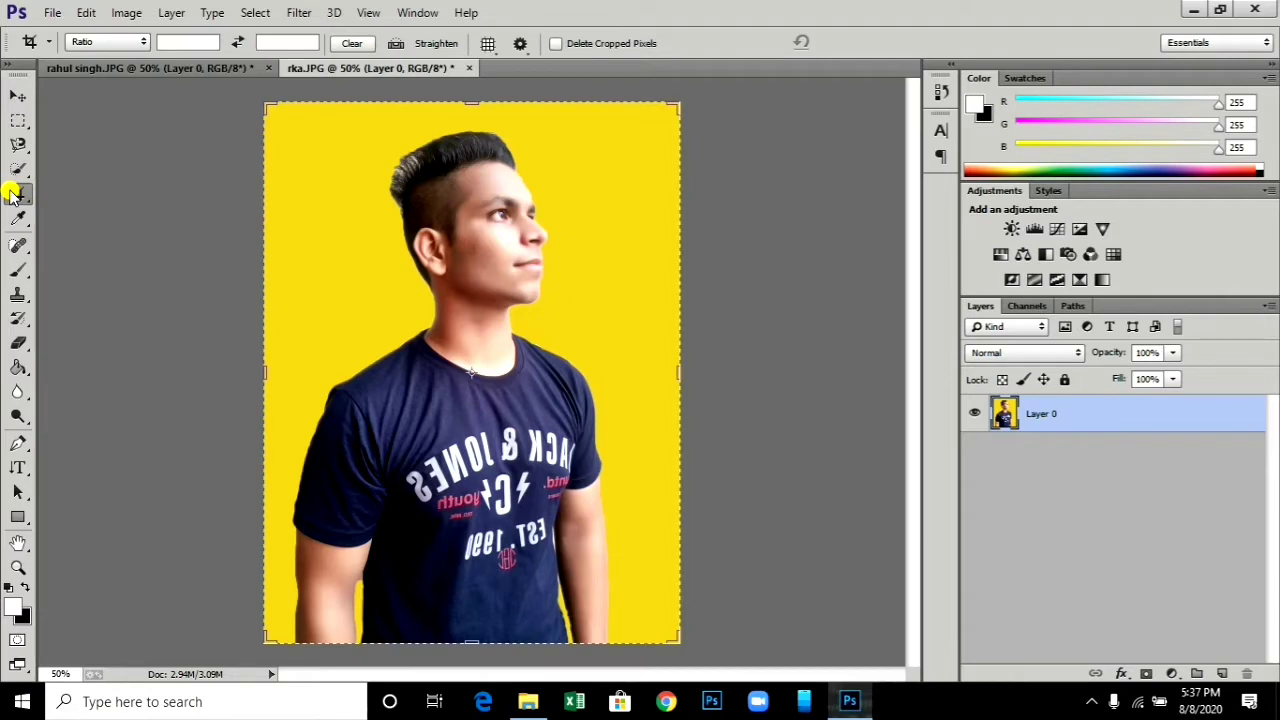
{"action": "key", "text": "ctrl"}
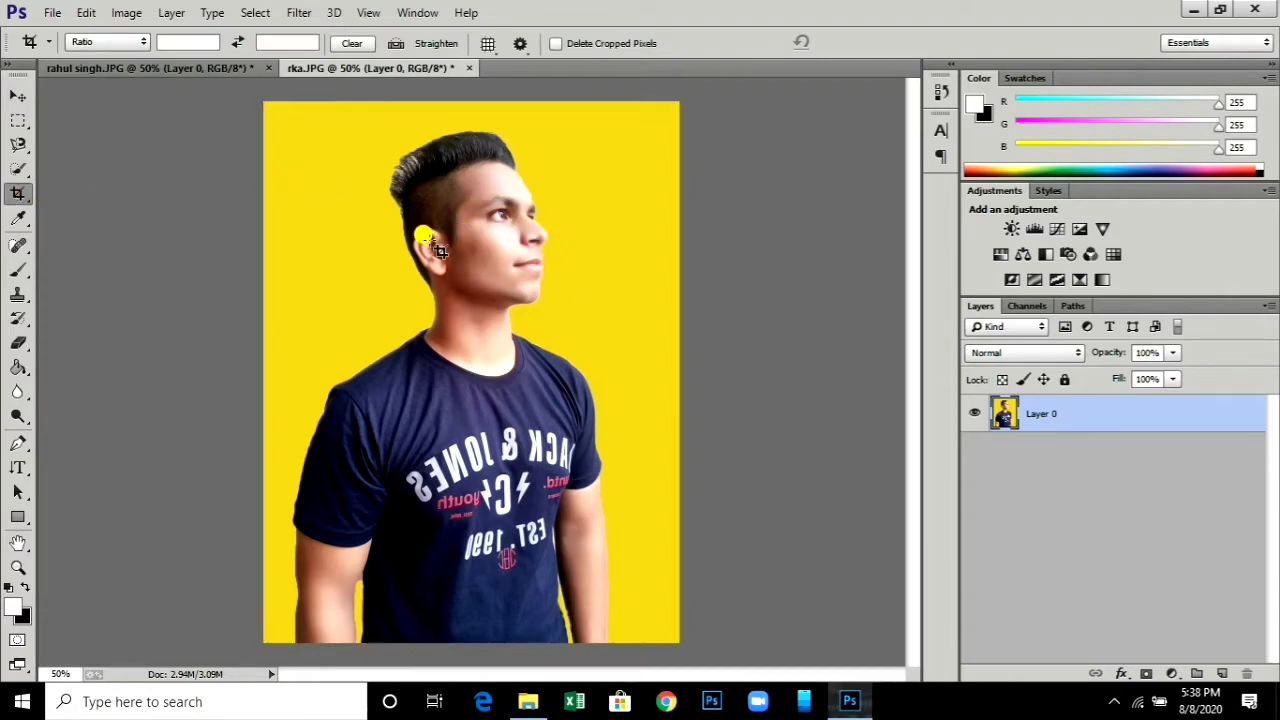
{"action": "left_click", "coordinate": [17, 96]}
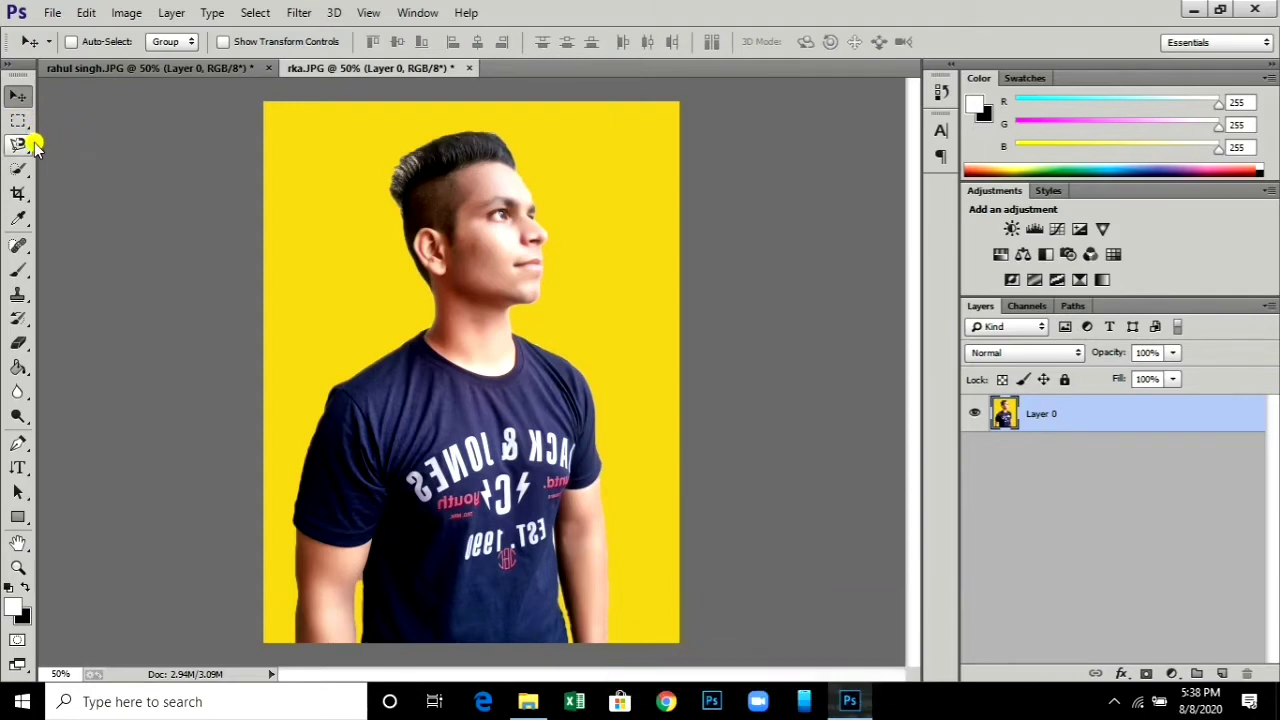
{"action": "left_click", "coordinate": [17, 193]}
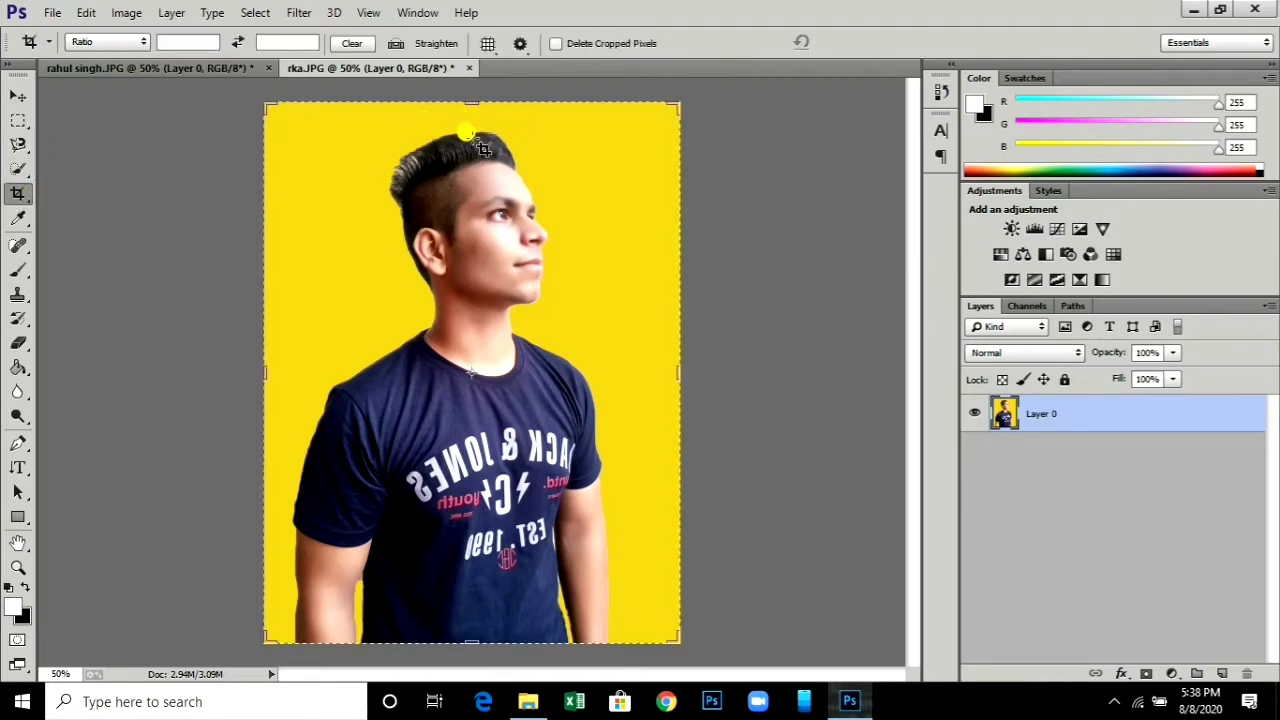
{"action": "left_click", "coordinate": [464, 100]}
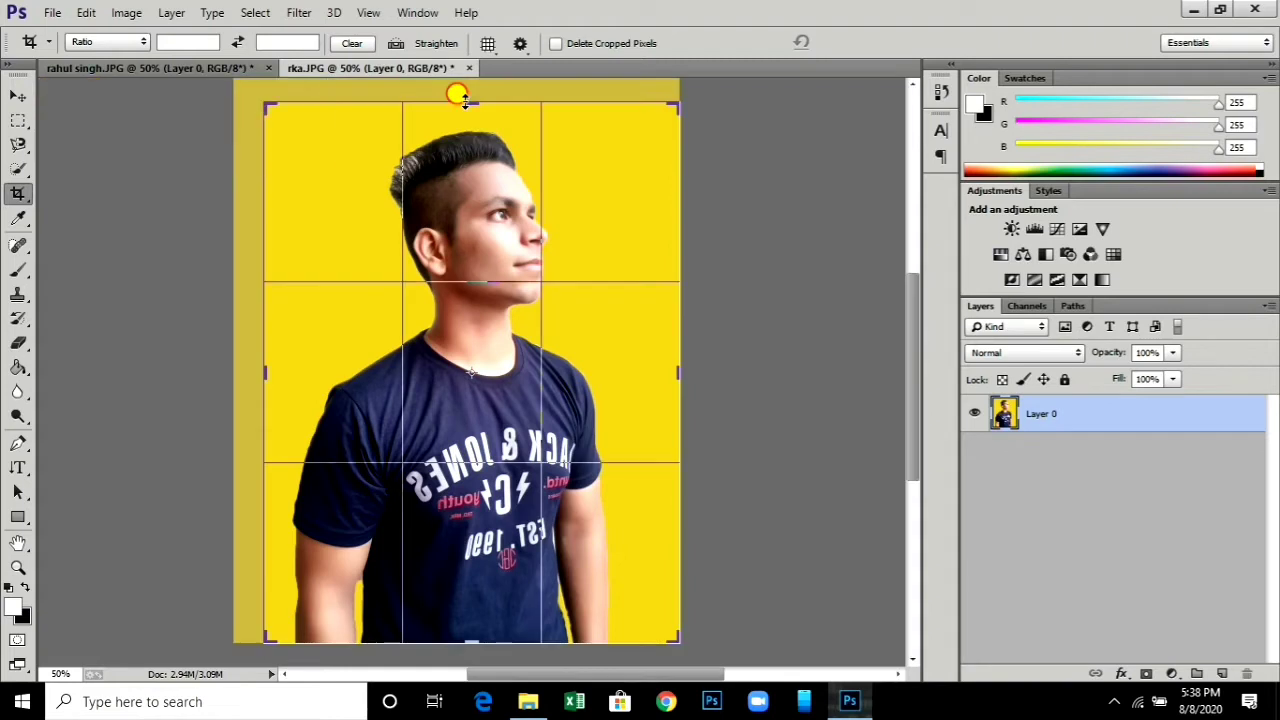
{"action": "left_click_drag", "start_coordinate": [464, 100], "coordinate": [462, 95]}
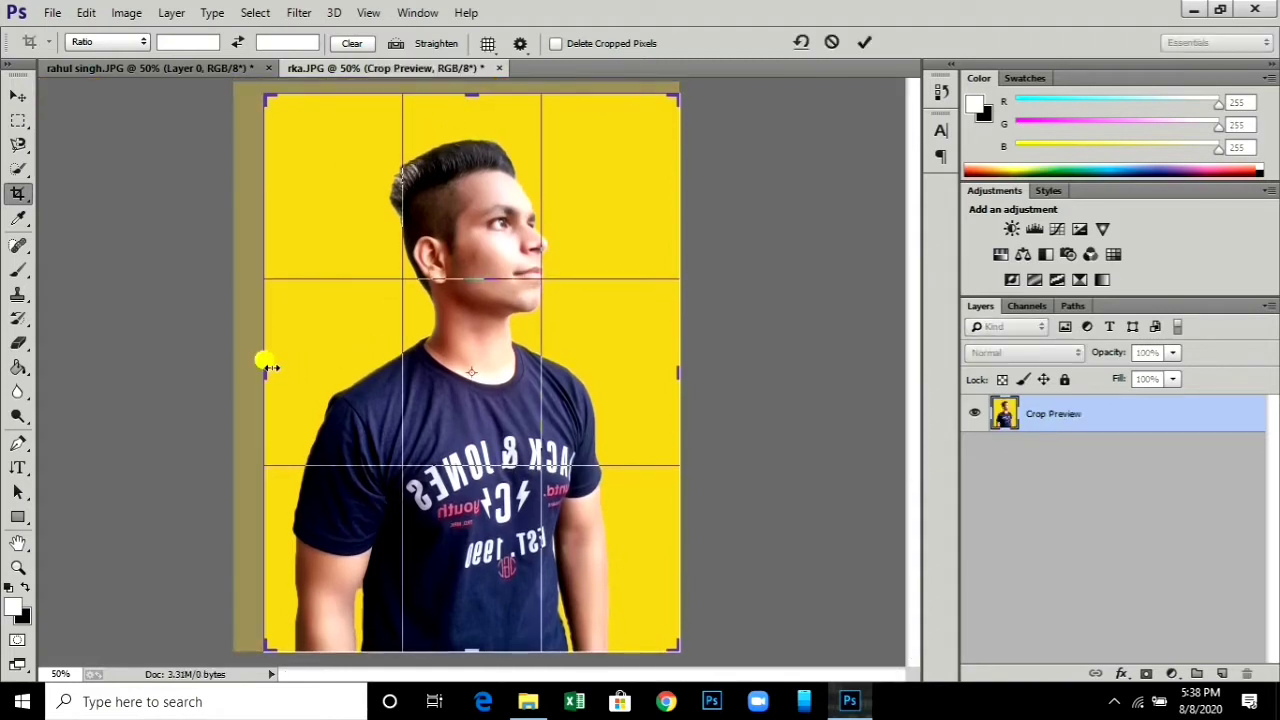
{"action": "left_click_drag", "start_coordinate": [264, 373], "coordinate": [249, 375]}
{"action": "left_click", "coordinate": [860, 42]}
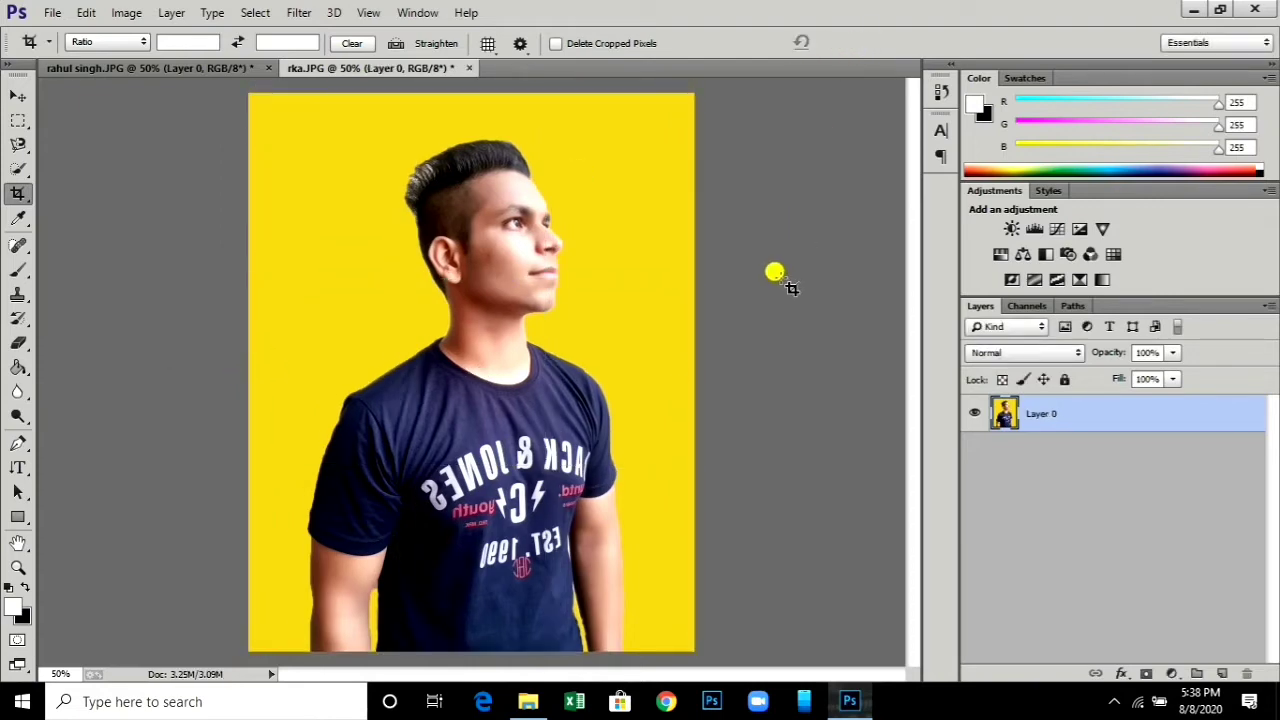
{"action": "left_click", "coordinate": [14, 92]}
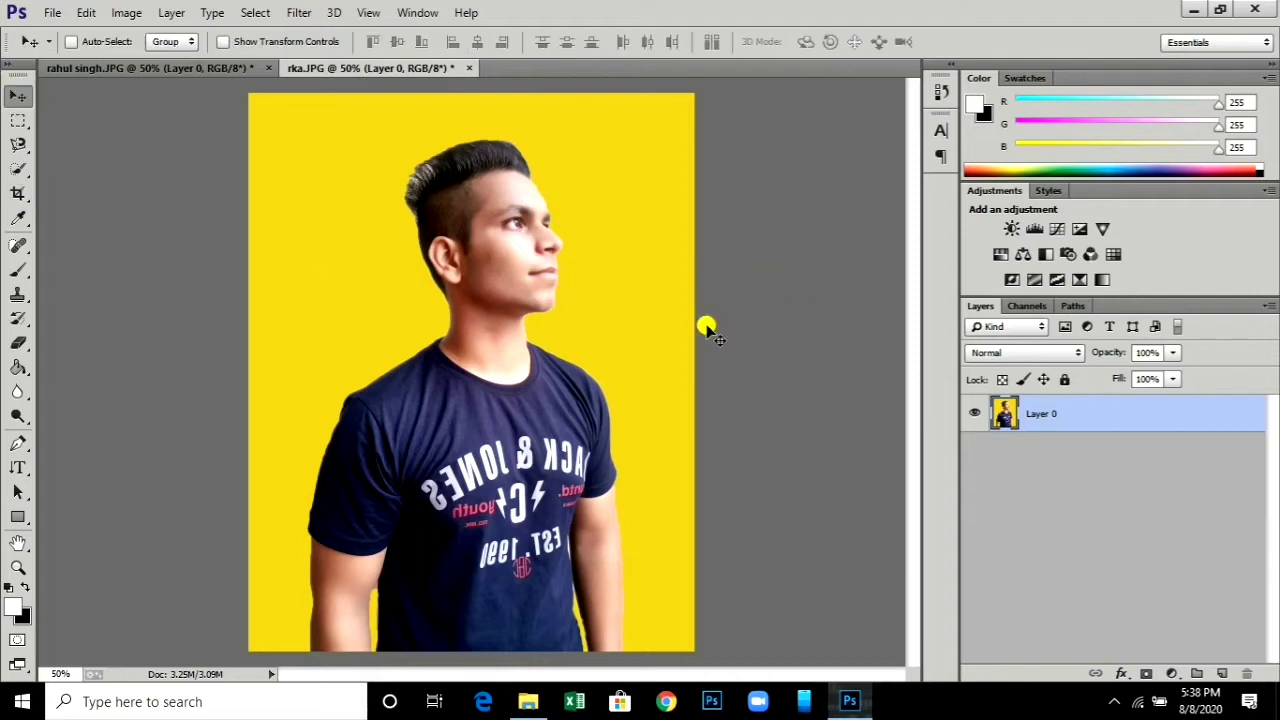
Add a new layer beneath Layer 0 and fill it with white, toggling Layer 0's visibility to check the fill.
{"action": "left_click", "coordinate": [1220, 674]}
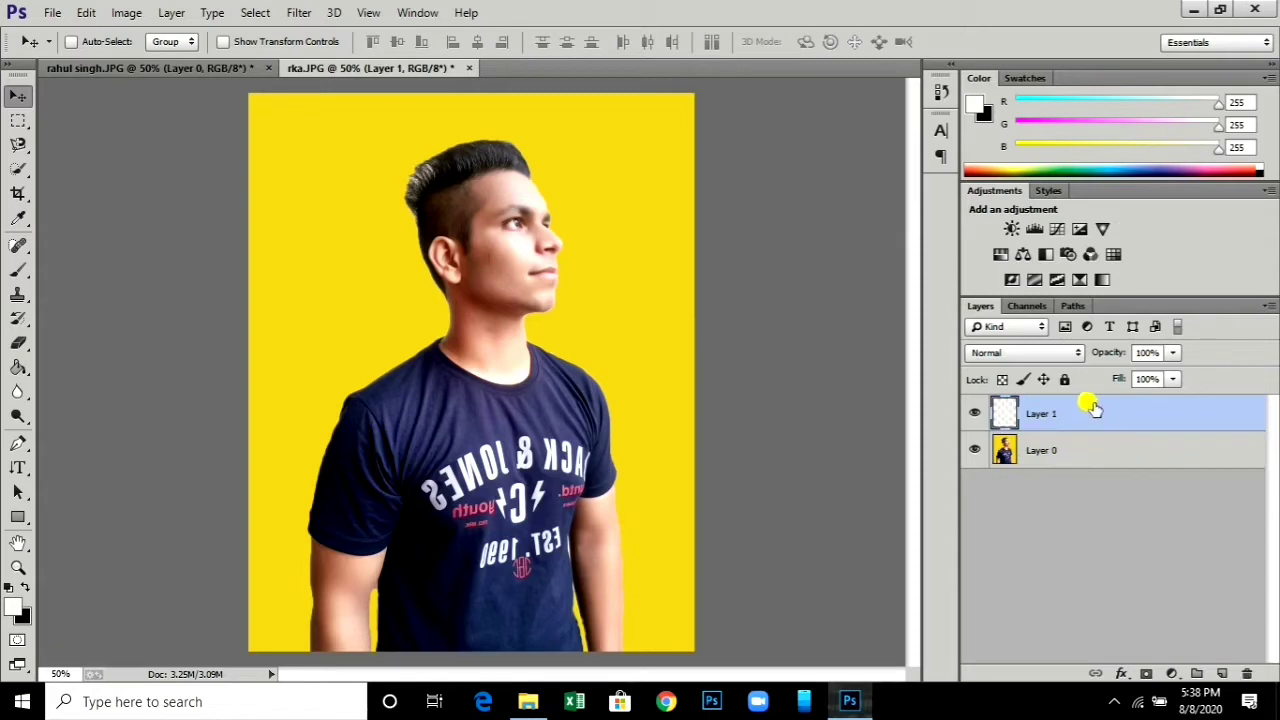
{"action": "left_click_drag", "start_coordinate": [1092, 405], "coordinate": [1066, 468]}
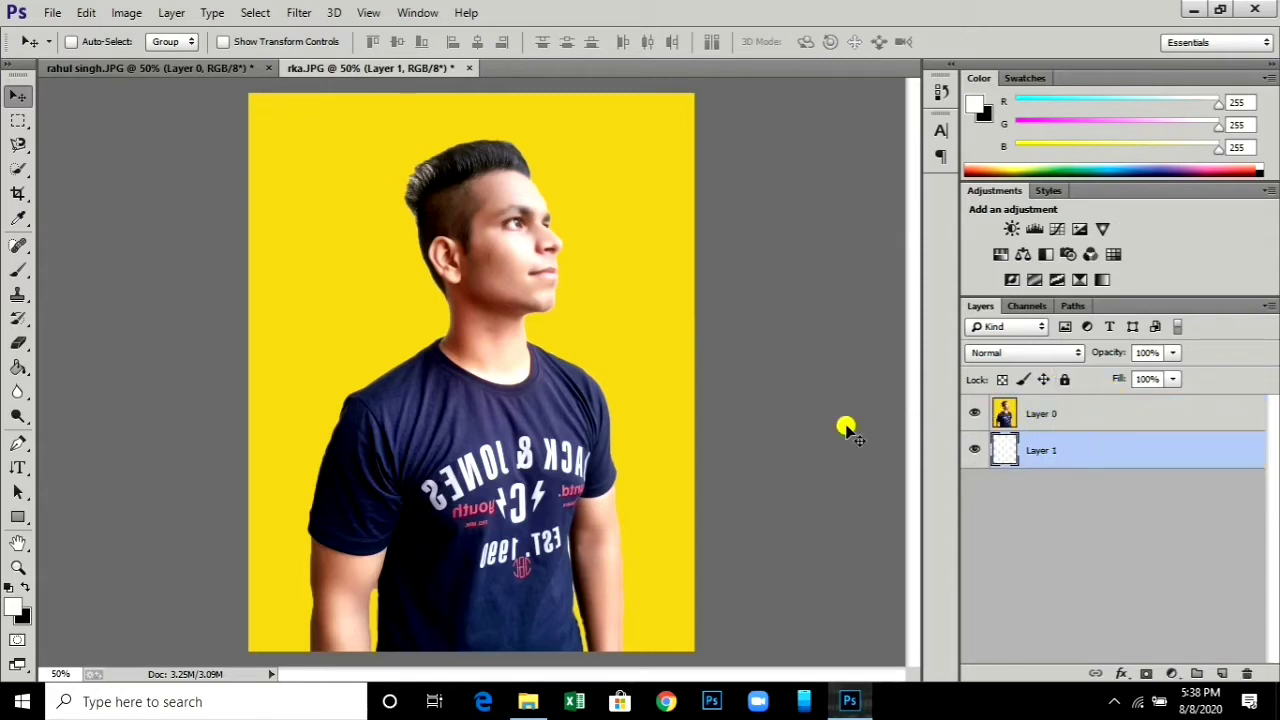
{"action": "left_click", "coordinate": [15, 368]}
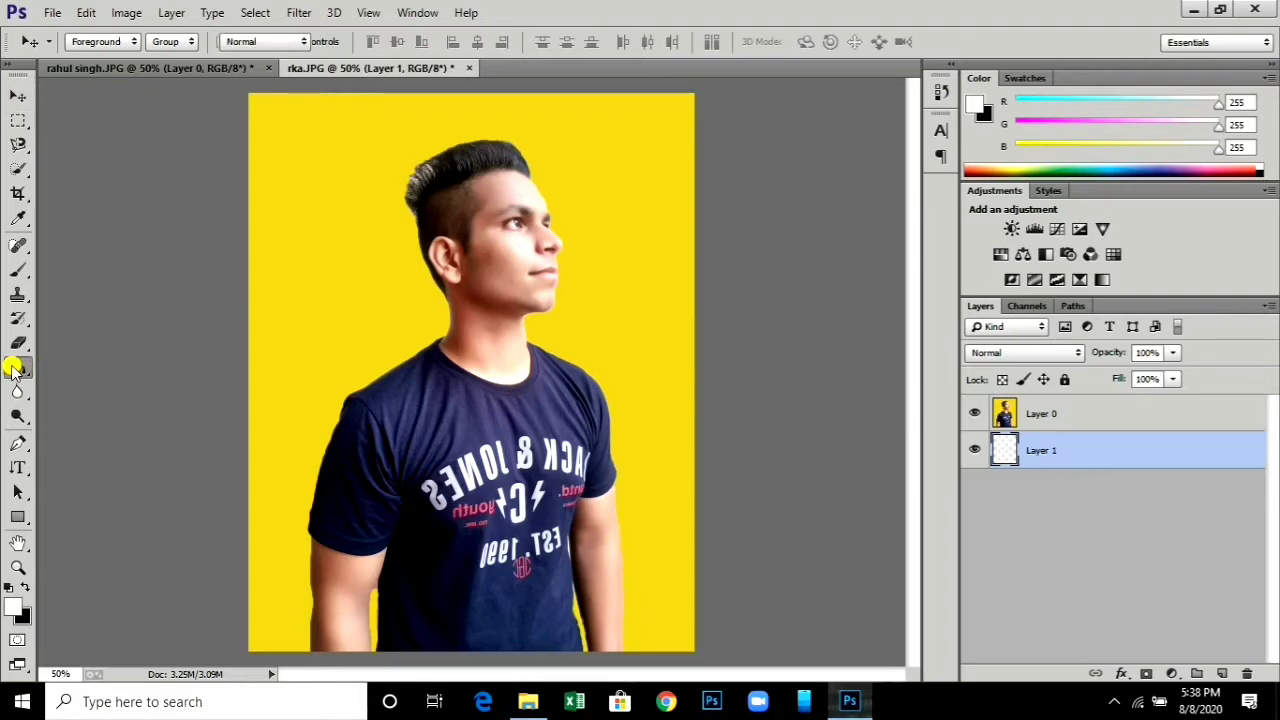
{"action": "left_click", "coordinate": [426, 366]}
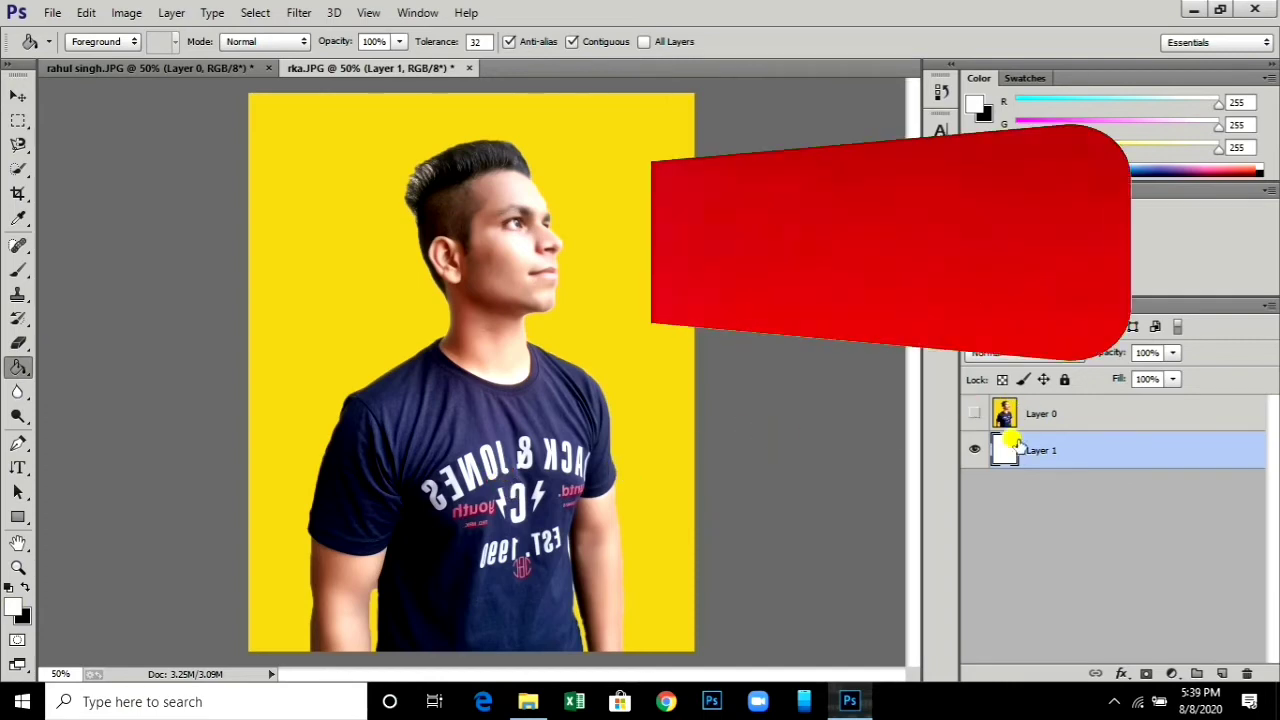
{"action": "left_click", "coordinate": [974, 412]}
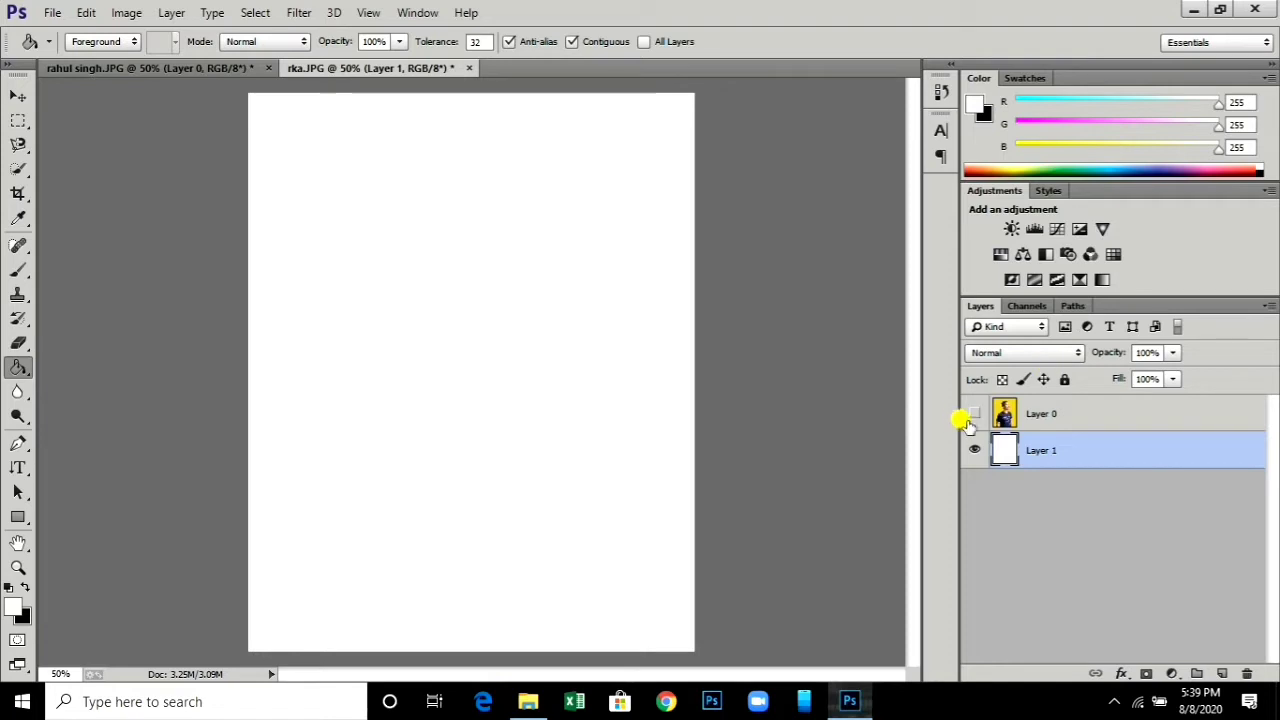
Add a layer mask to Layer 0 and fill the mask with black.
{"action": "left_click", "coordinate": [1065, 418]}
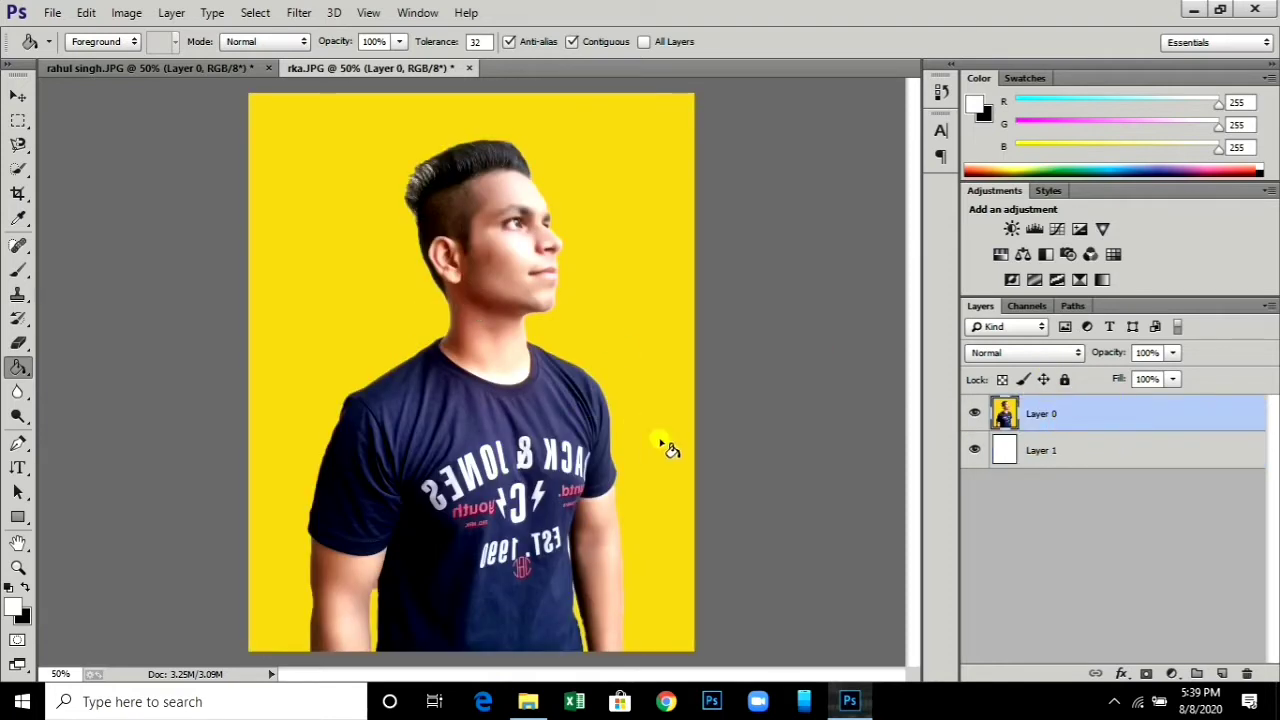
{"action": "left_click", "coordinate": [1142, 673]}
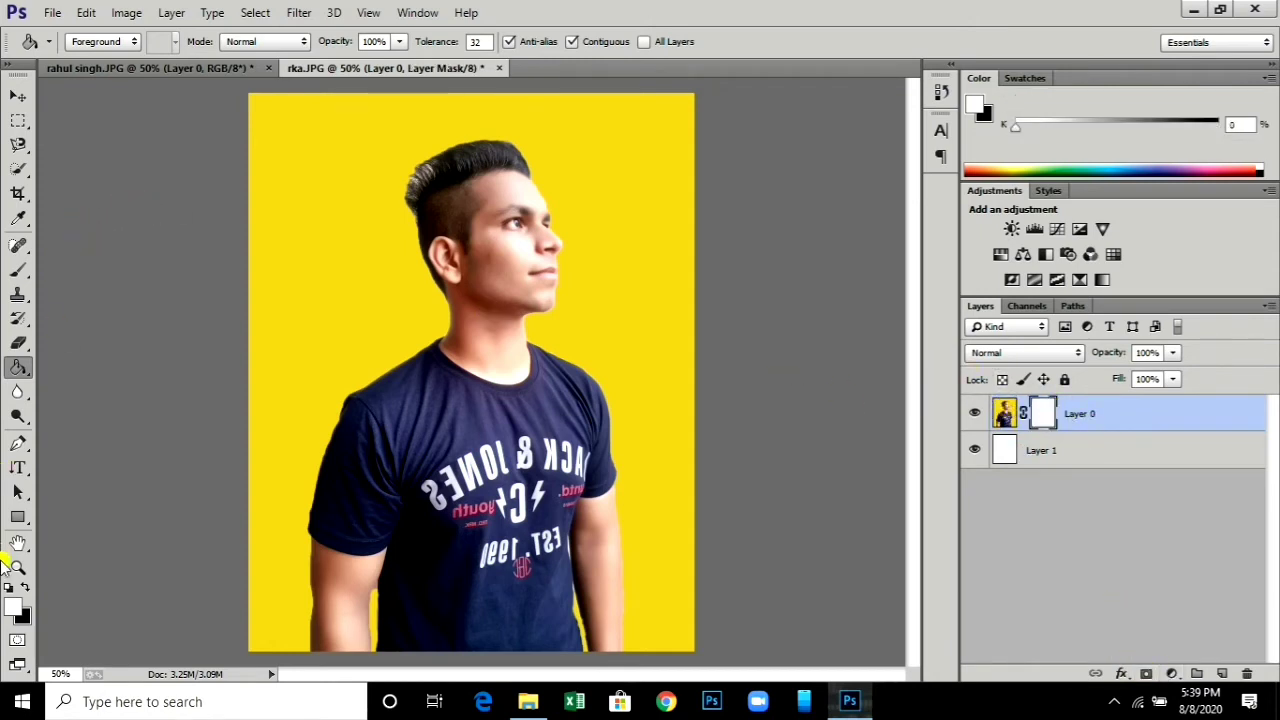
{"action": "left_click", "coordinate": [27, 590]}
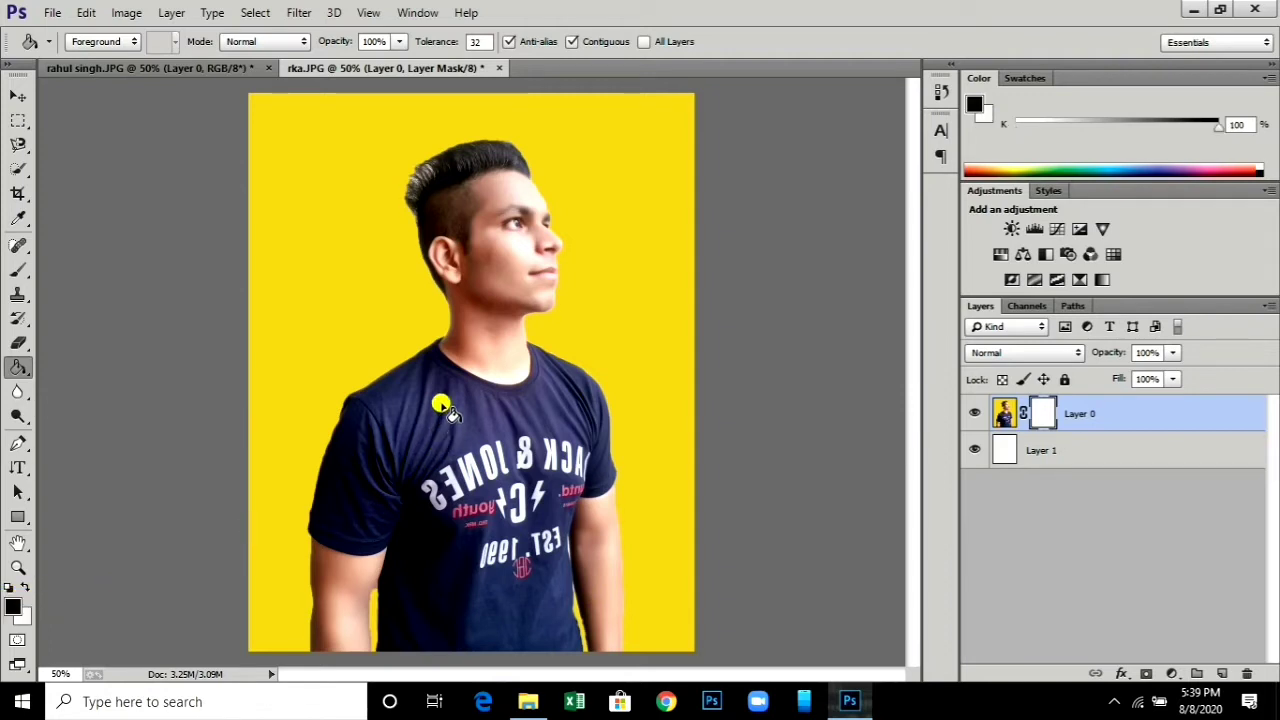
{"action": "left_click", "coordinate": [443, 405]}
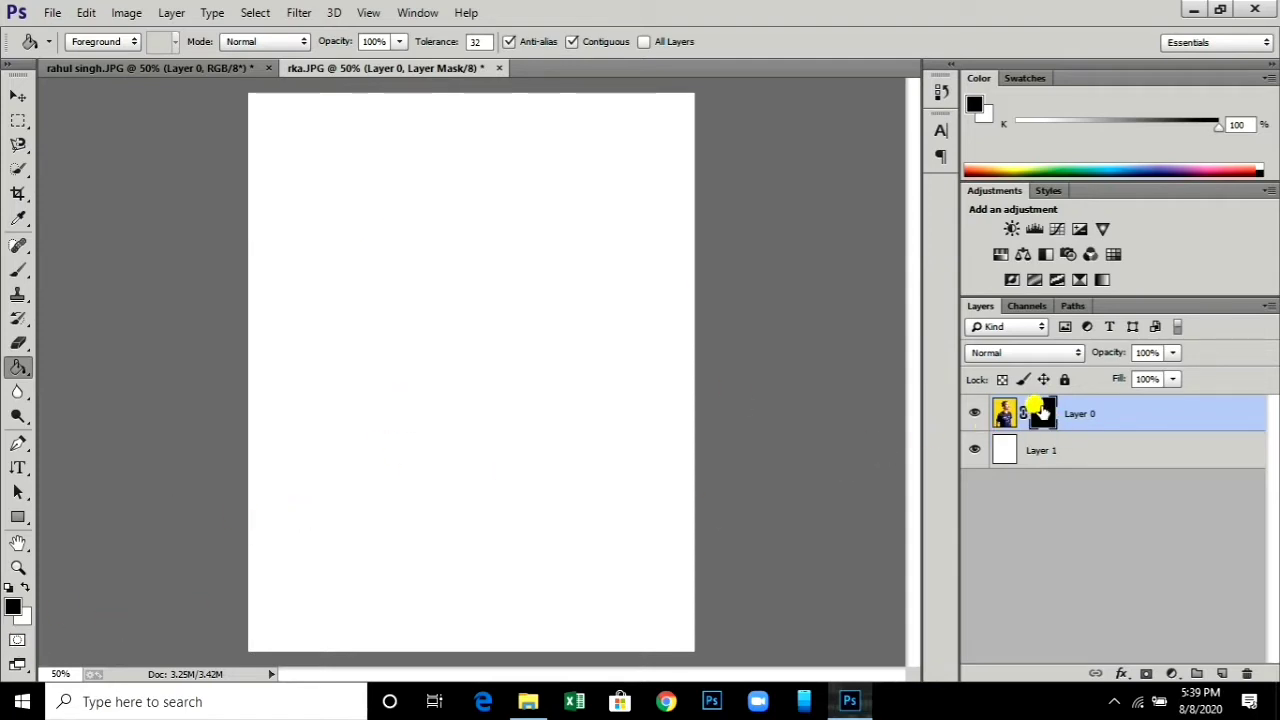
Refill Layer 0's mask with white and return it to black to demonstrate revealing and hiding the photo.
{"action": "left_click", "coordinate": [27, 586]}
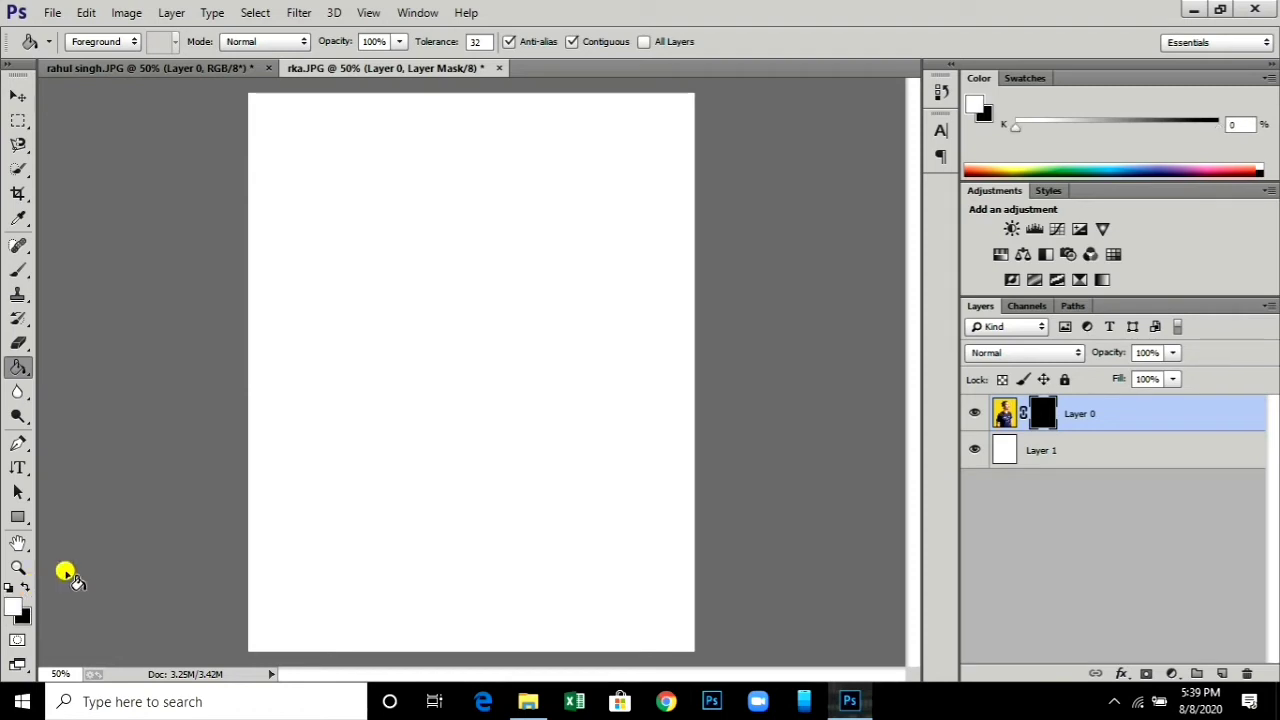
{"action": "left_click", "coordinate": [465, 466]}
{"action": "left_click", "coordinate": [29, 586]}
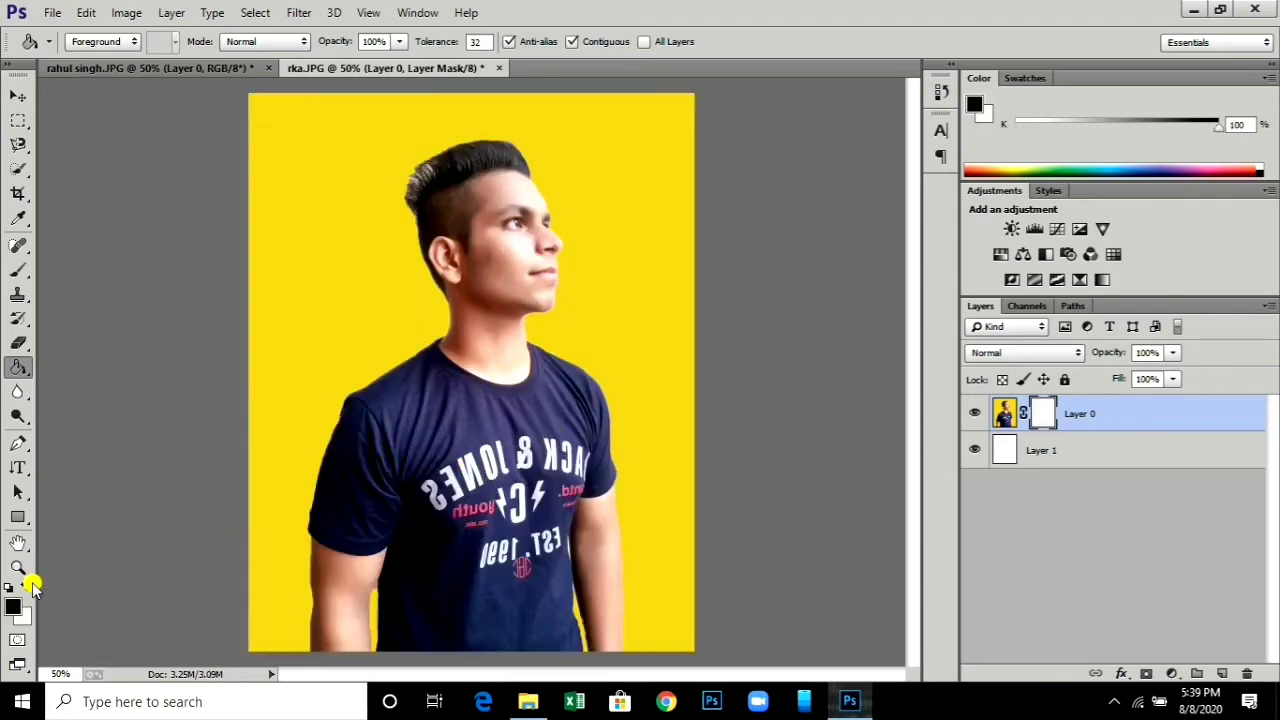
{"action": "left_click", "coordinate": [481, 354]}
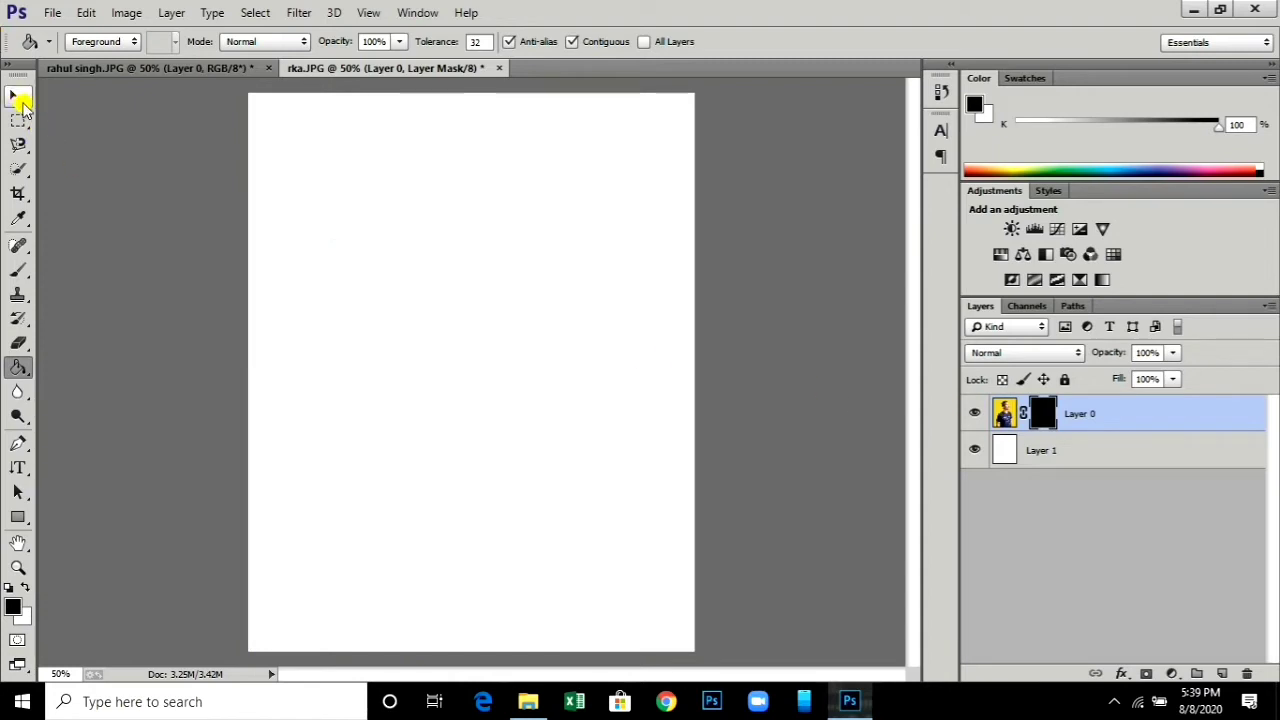
Choose the 1120 px smoke-shaped tip for the Brush tool.
{"action": "left_click", "coordinate": [20, 97]}
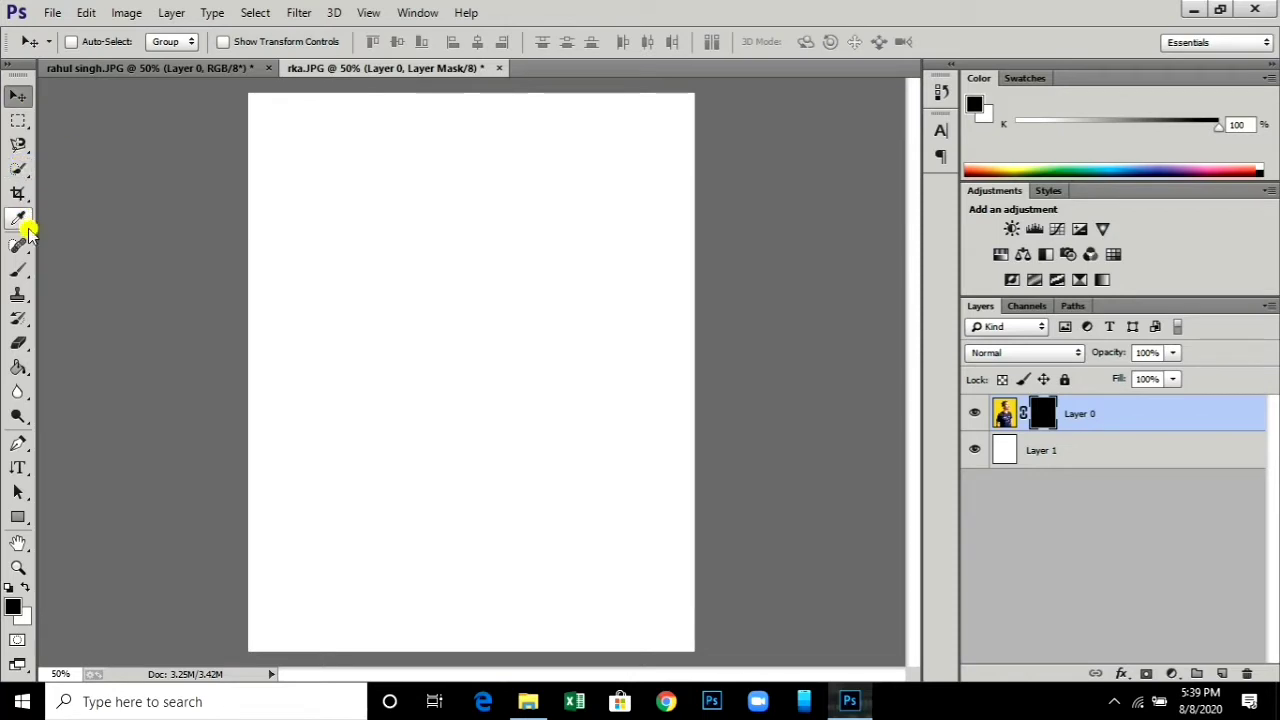
{"action": "left_click", "coordinate": [18, 269]}
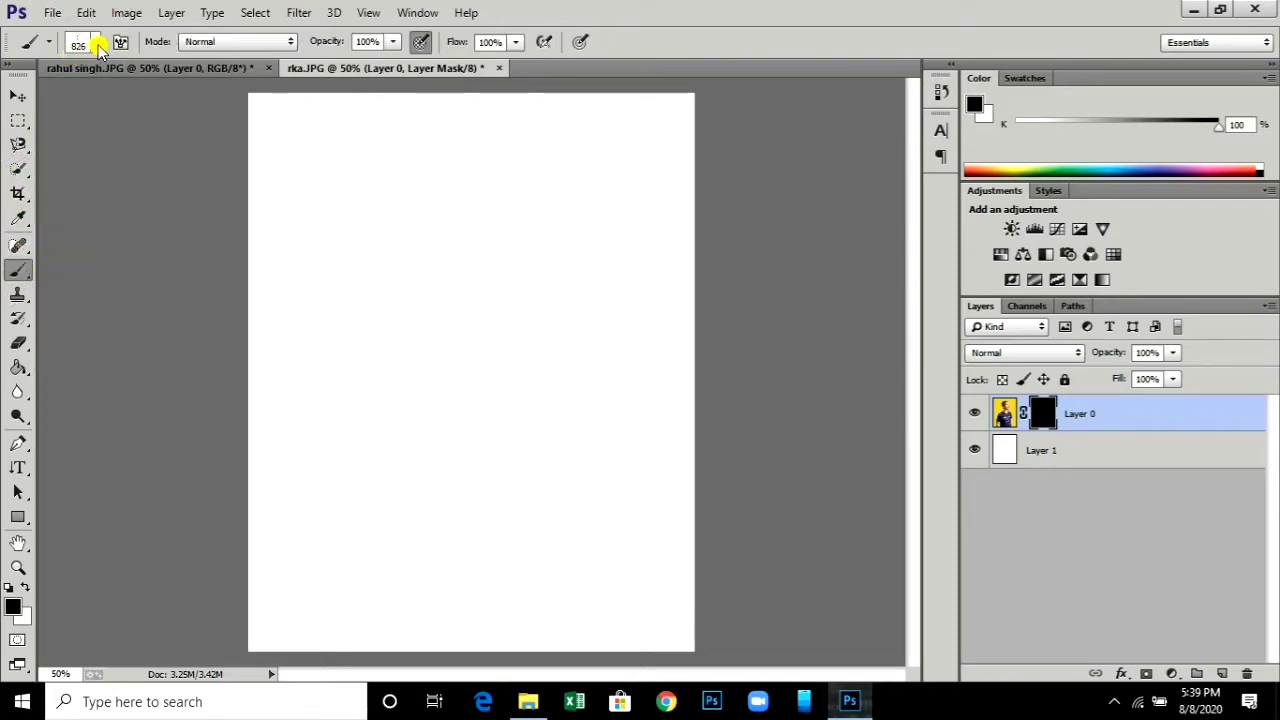
{"action": "left_click", "coordinate": [94, 47]}
{"action": "scroll", "coordinate": [130, 218], "scroll_direction": "down", "scroll_amount": 4}
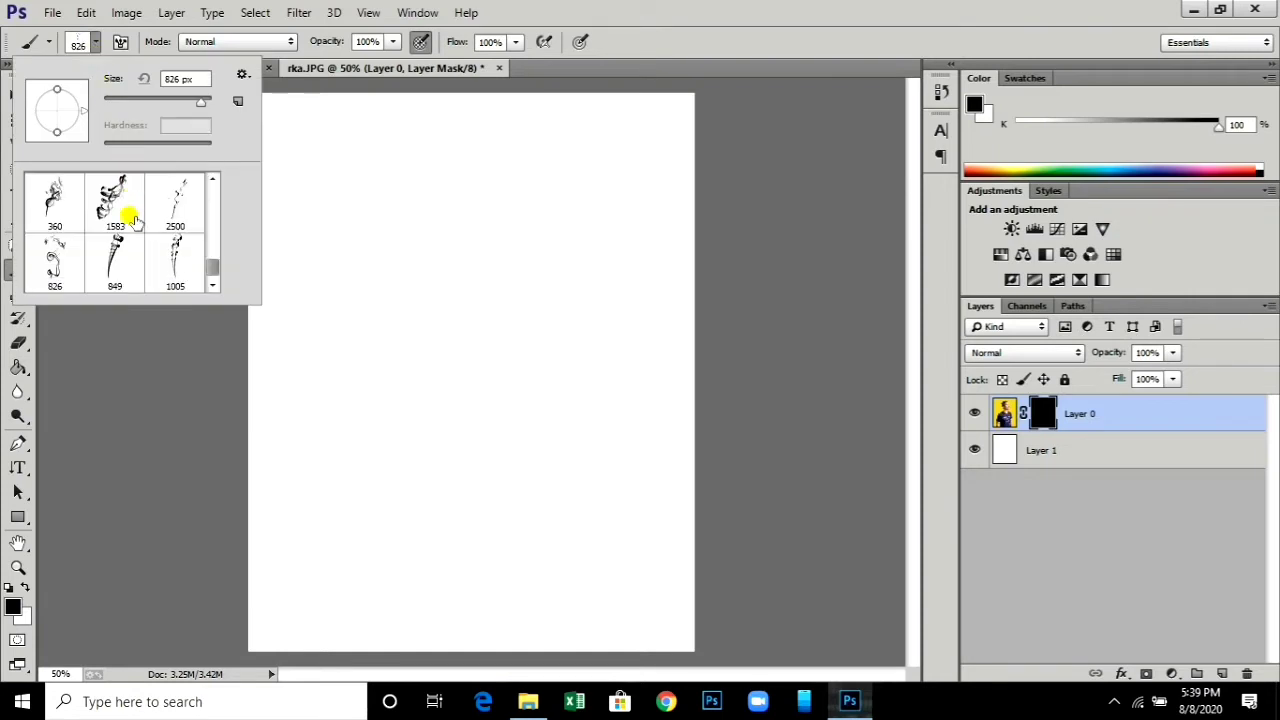
{"action": "scroll", "coordinate": [130, 218], "scroll_direction": "up", "scroll_amount": 3}
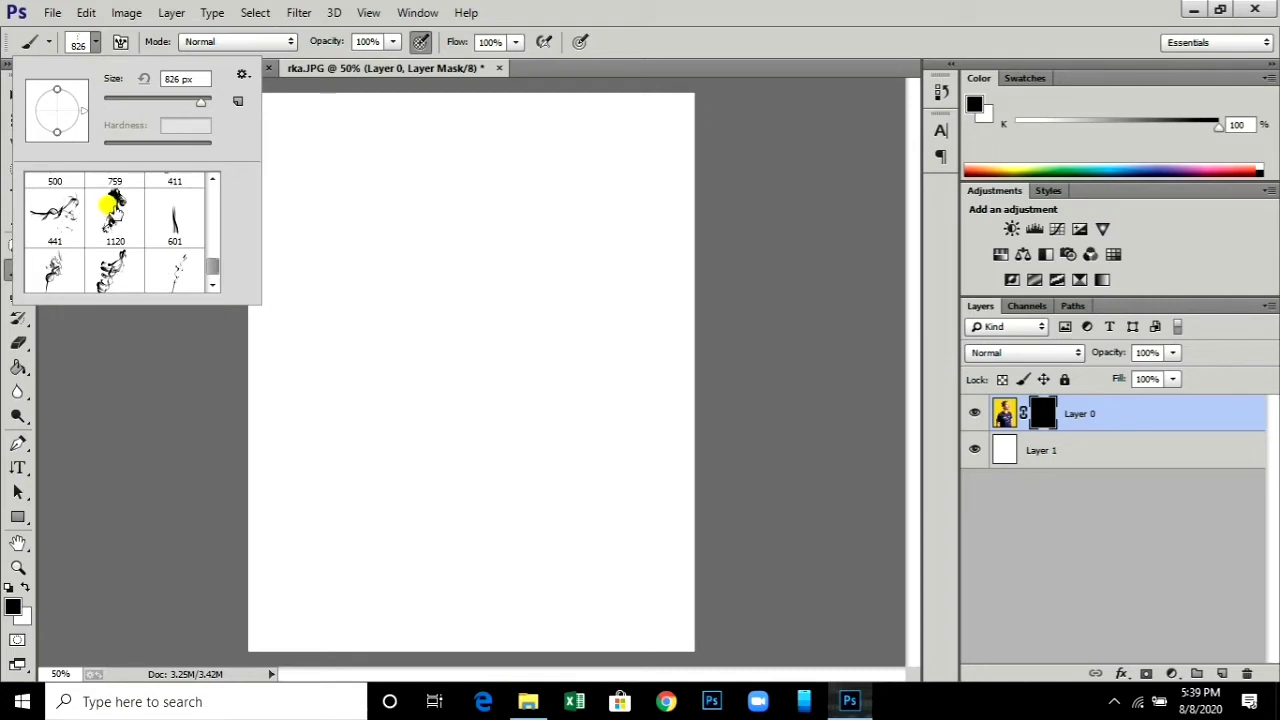
{"action": "left_click", "coordinate": [112, 212]}
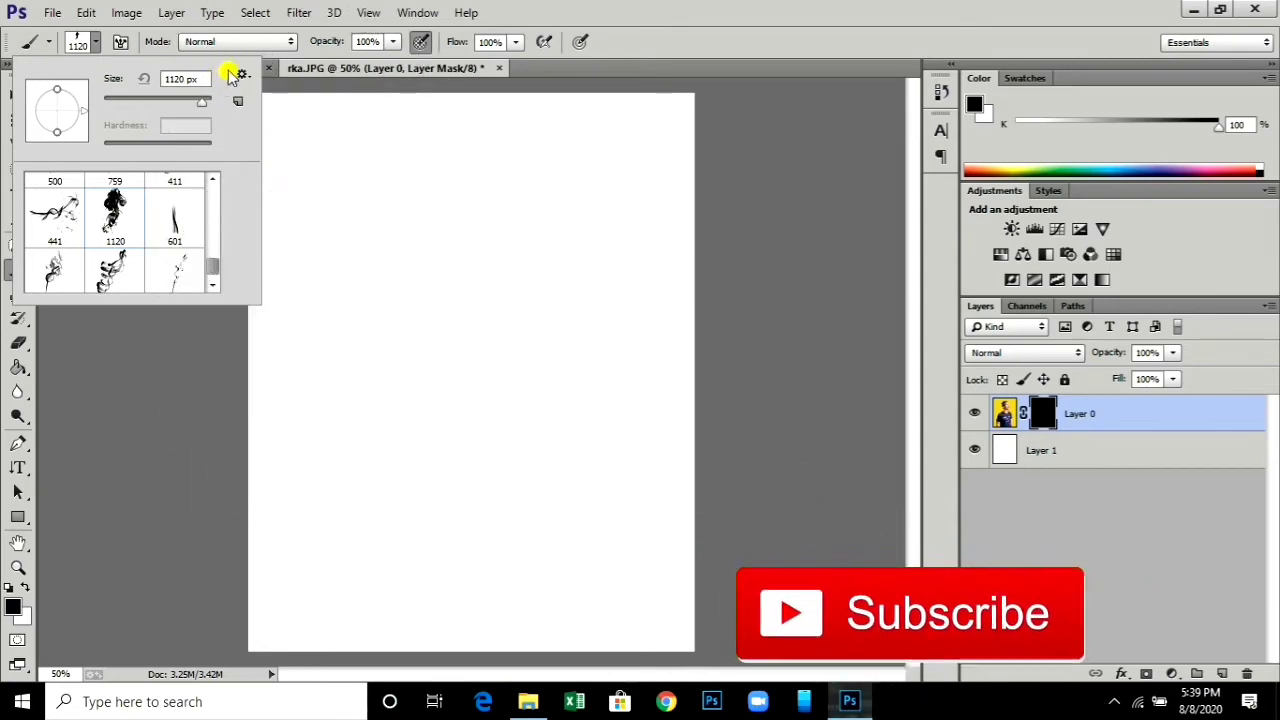
Rotate the smoke brush tip to an angle of 30° in the brush tip settings.
{"action": "left_click", "coordinate": [120, 41]}
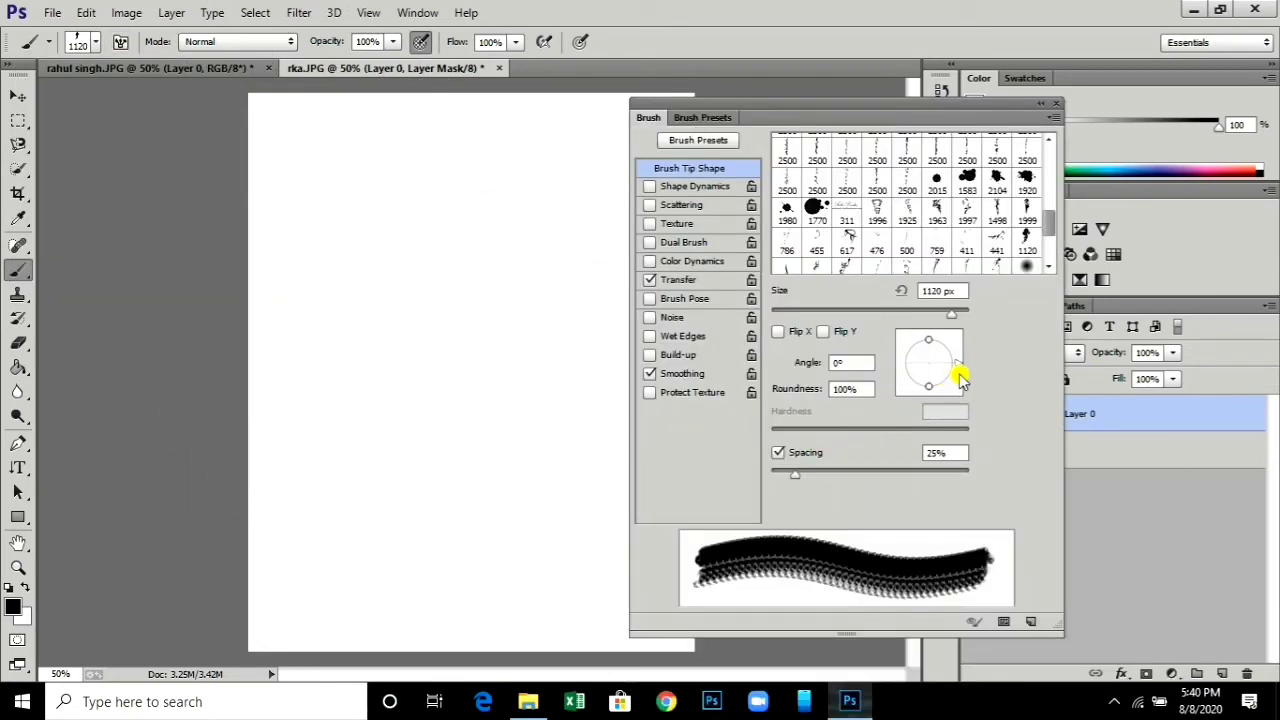
{"action": "left_click_drag", "start_coordinate": [957, 370], "coordinate": [956, 375]}
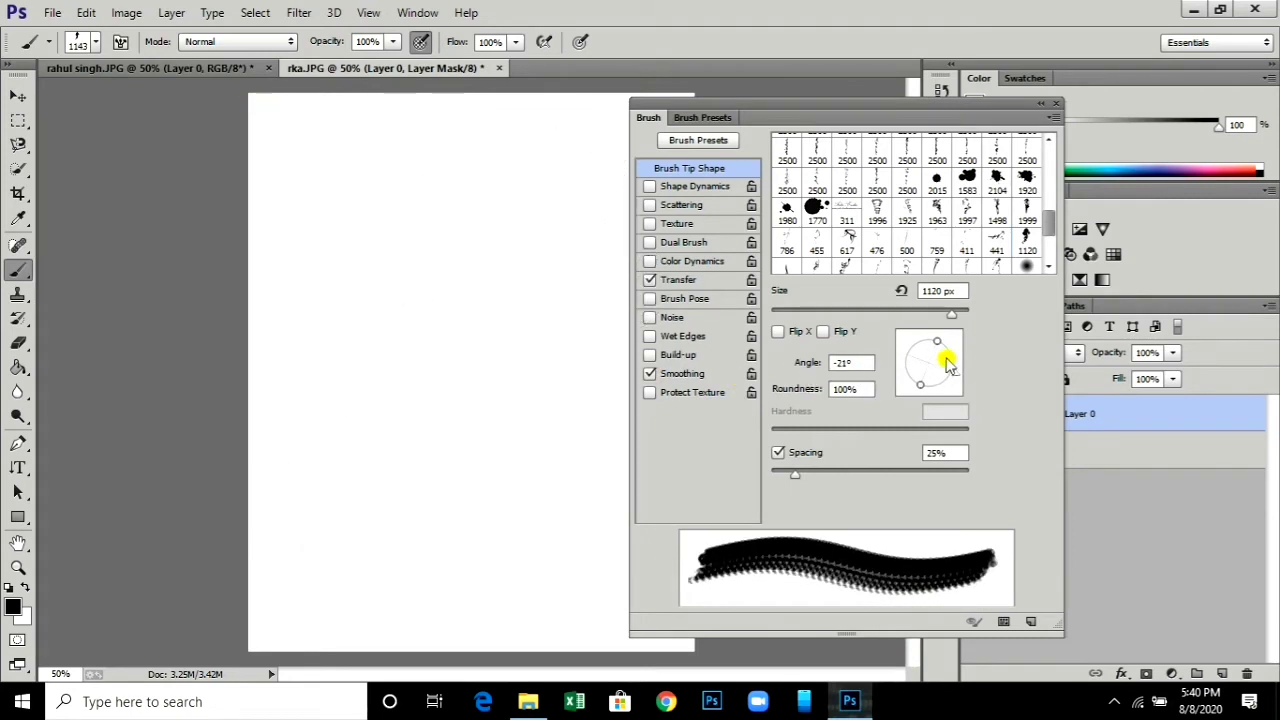
{"action": "left_click_drag", "start_coordinate": [957, 372], "coordinate": [958, 354]}
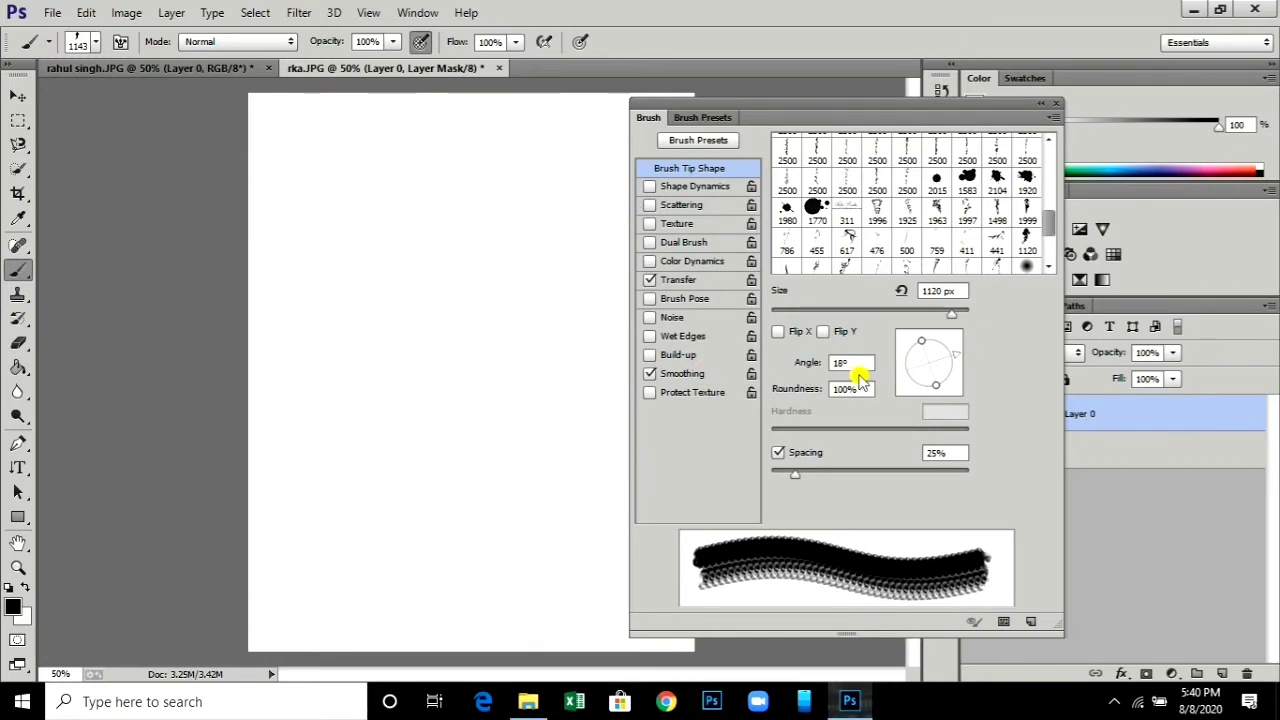
{"action": "left_click_drag", "start_coordinate": [953, 360], "coordinate": [951, 343]}
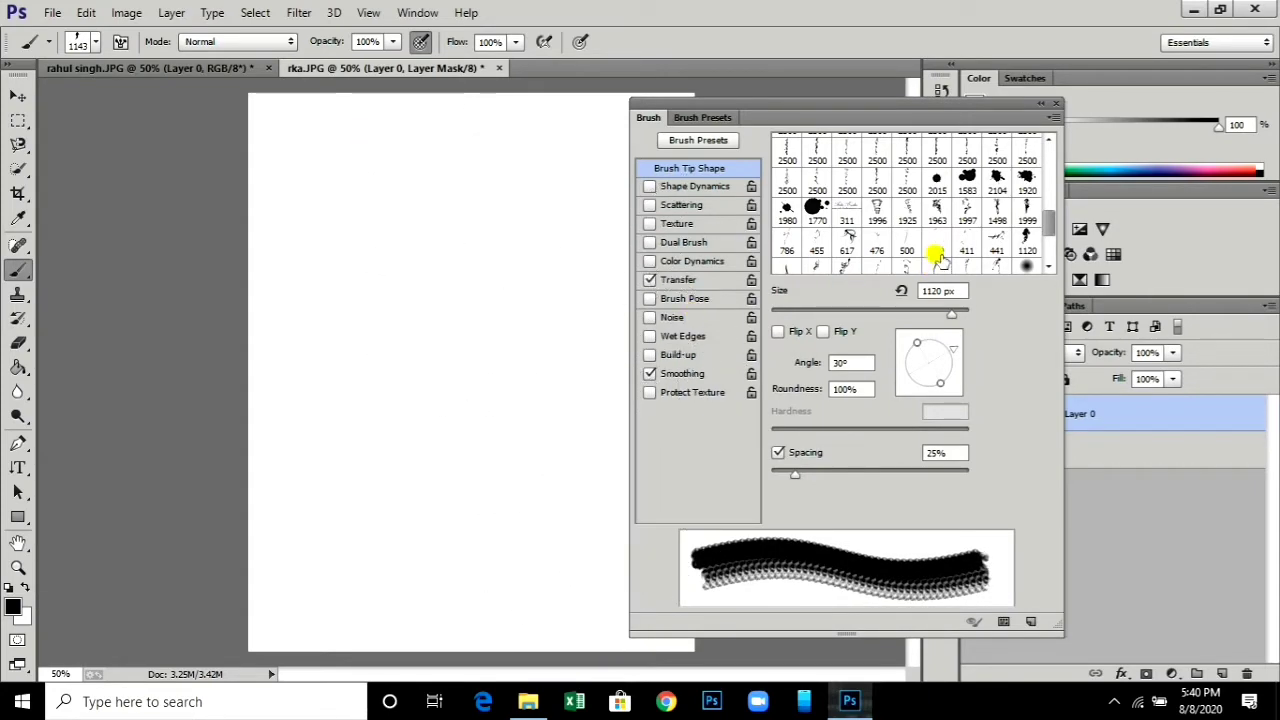
{"action": "left_click", "coordinate": [1053, 103]}
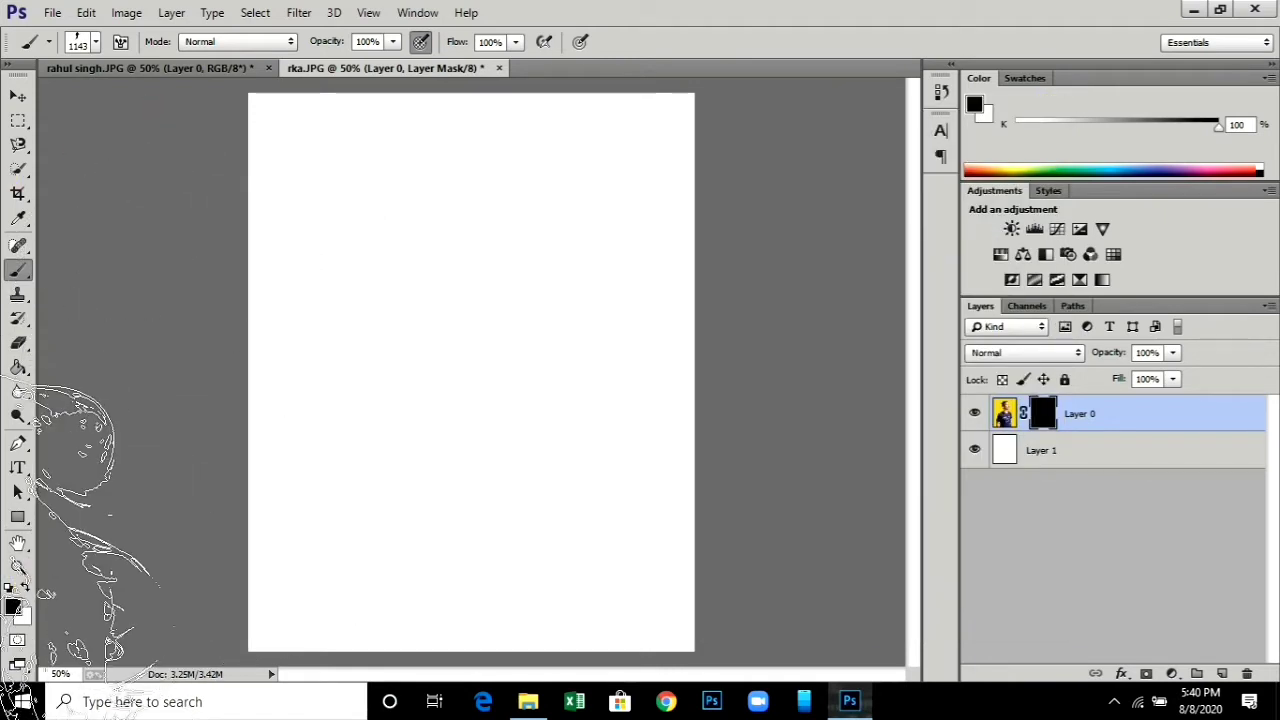
Stamp the smoke brush in white twice on Layer 0's mask, slightly offset, to reveal the man's head and upper body.
{"action": "left_click", "coordinate": [24, 589]}
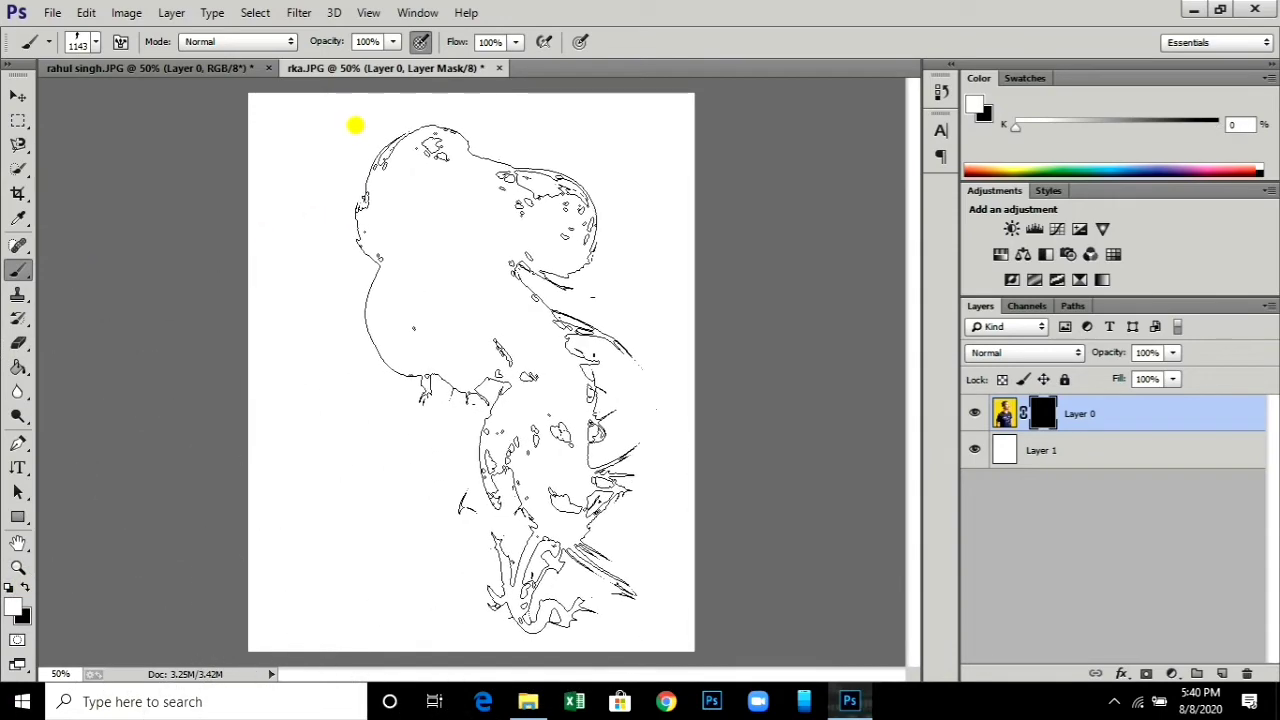
{"action": "left_click", "coordinate": [490, 380]}
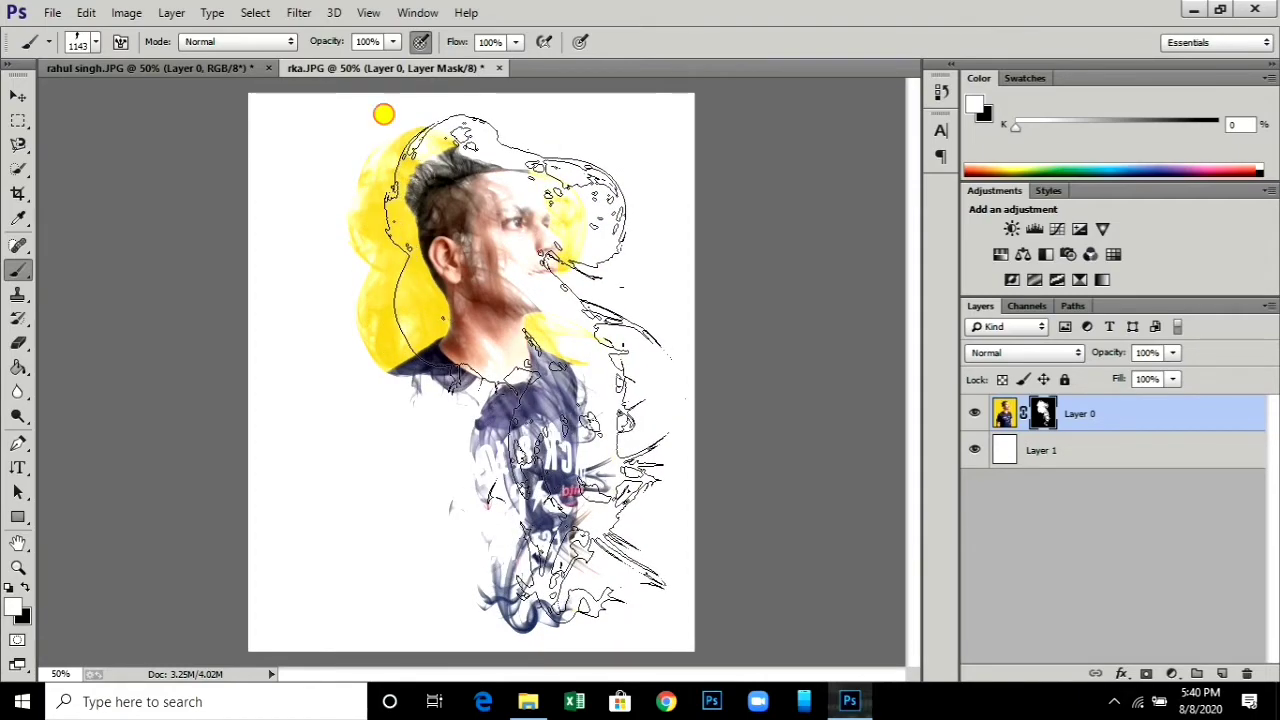
{"action": "left_click", "coordinate": [384, 114]}
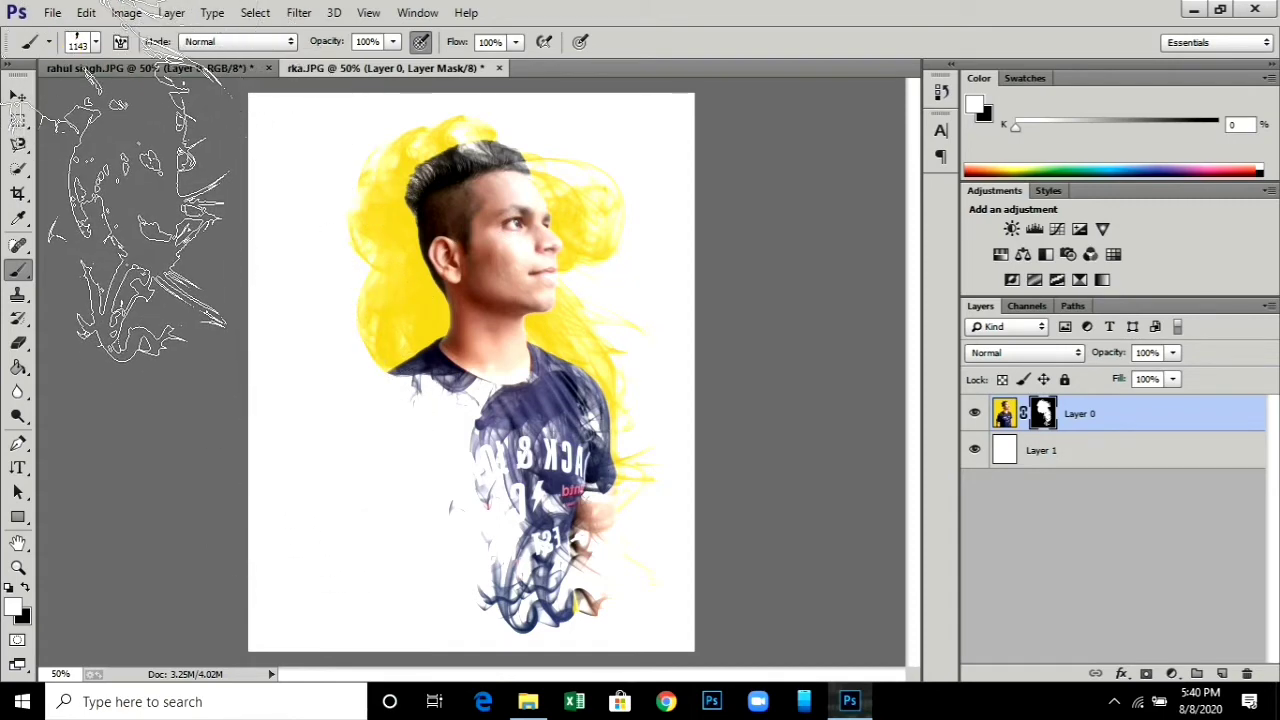
Rotate the smoke brush tip to -132° and stamp it in white on Layer 0's mask over the upper-left backdrop and the man's chest.
{"action": "left_click", "coordinate": [121, 40]}
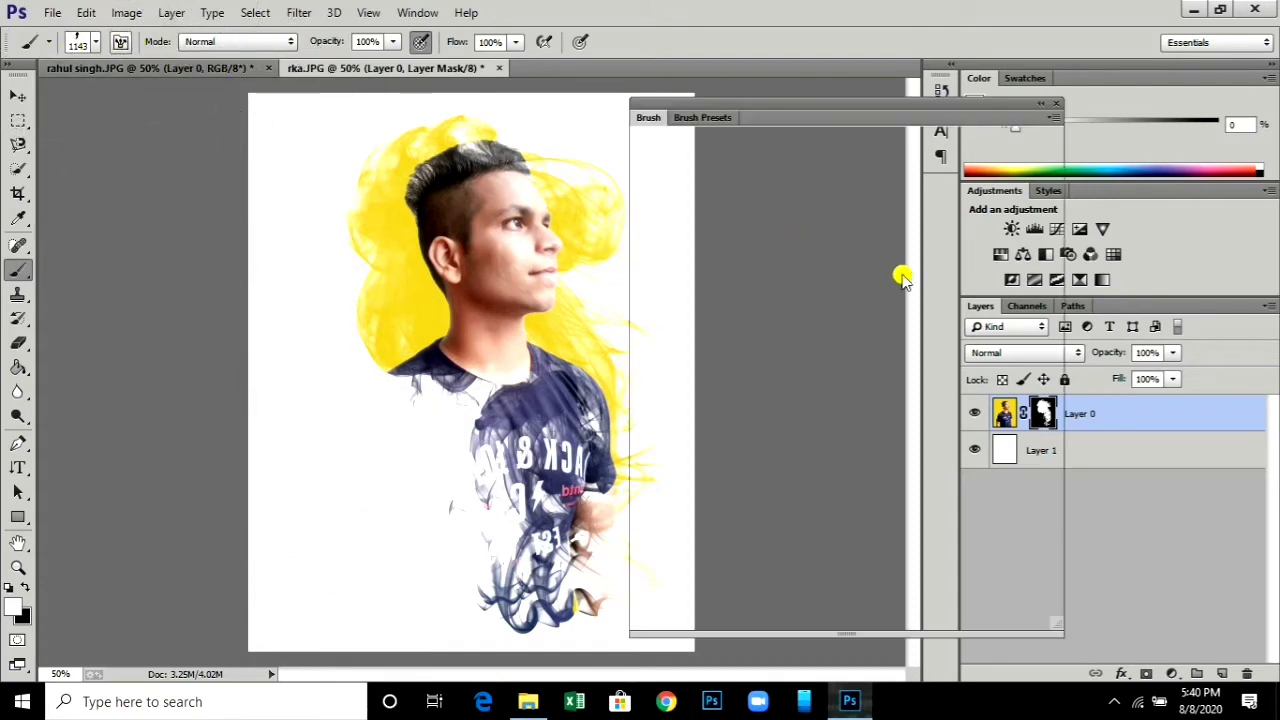
{"action": "mouse_move", "coordinate": [946, 362]}
{"action": "left_mouse_down"}
{"action": "mouse_move", "coordinate": [957, 343]}
{"action": "mouse_move", "coordinate": [951, 394]}
{"action": "left_mouse_up"}
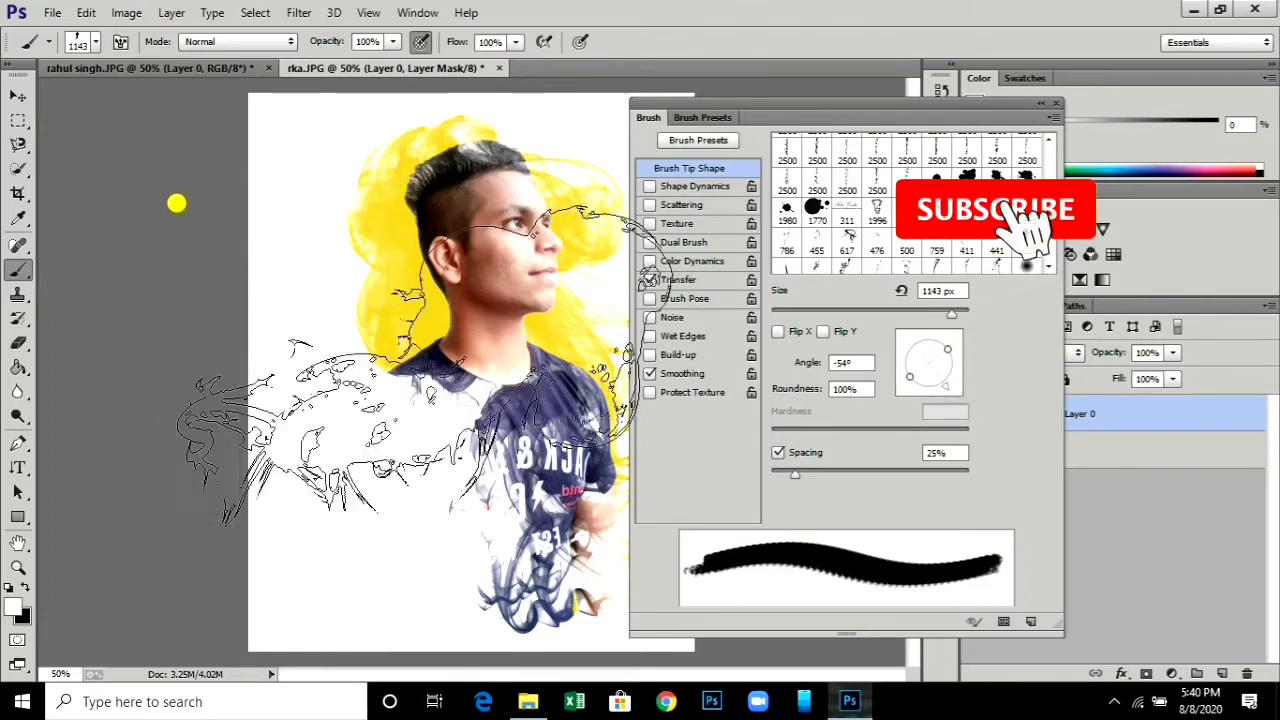
{"action": "mouse_move", "coordinate": [949, 388]}
{"action": "left_mouse_down"}
{"action": "mouse_move", "coordinate": [966, 374]}
{"action": "mouse_move", "coordinate": [914, 406]}
{"action": "mouse_move", "coordinate": [901, 393]}
{"action": "left_mouse_up"}
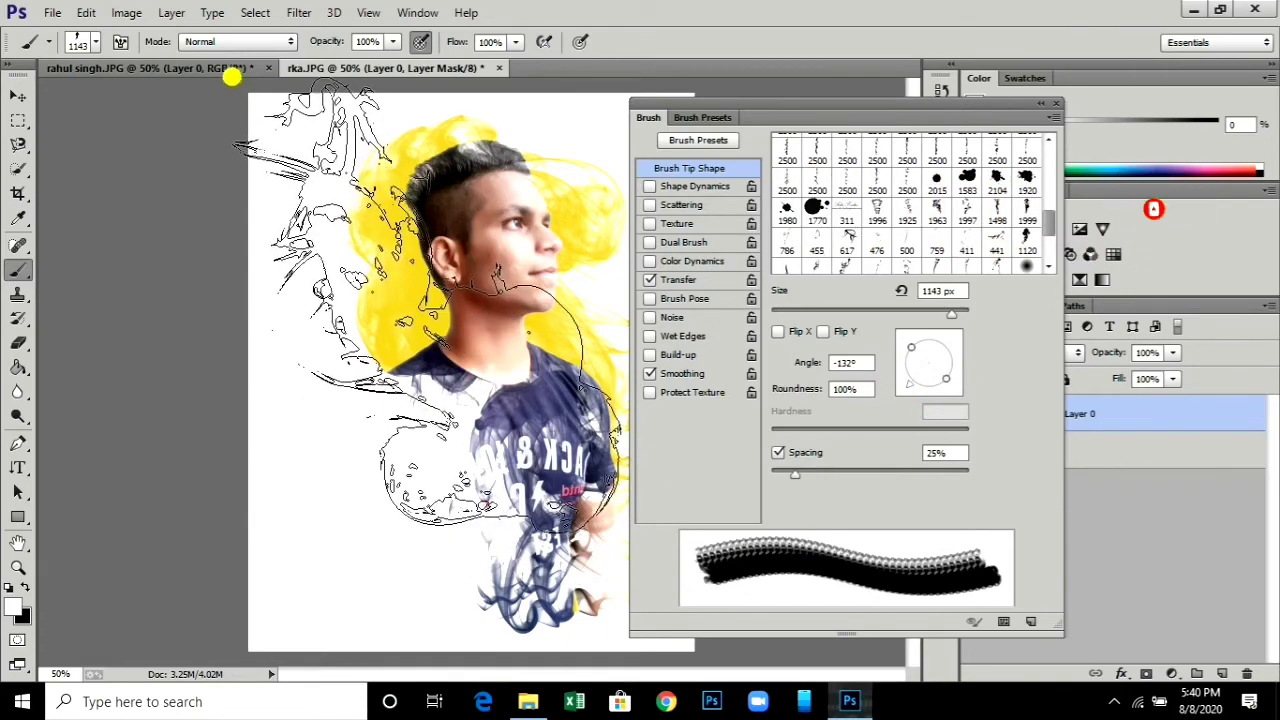
{"action": "left_click", "coordinate": [427, 303]}
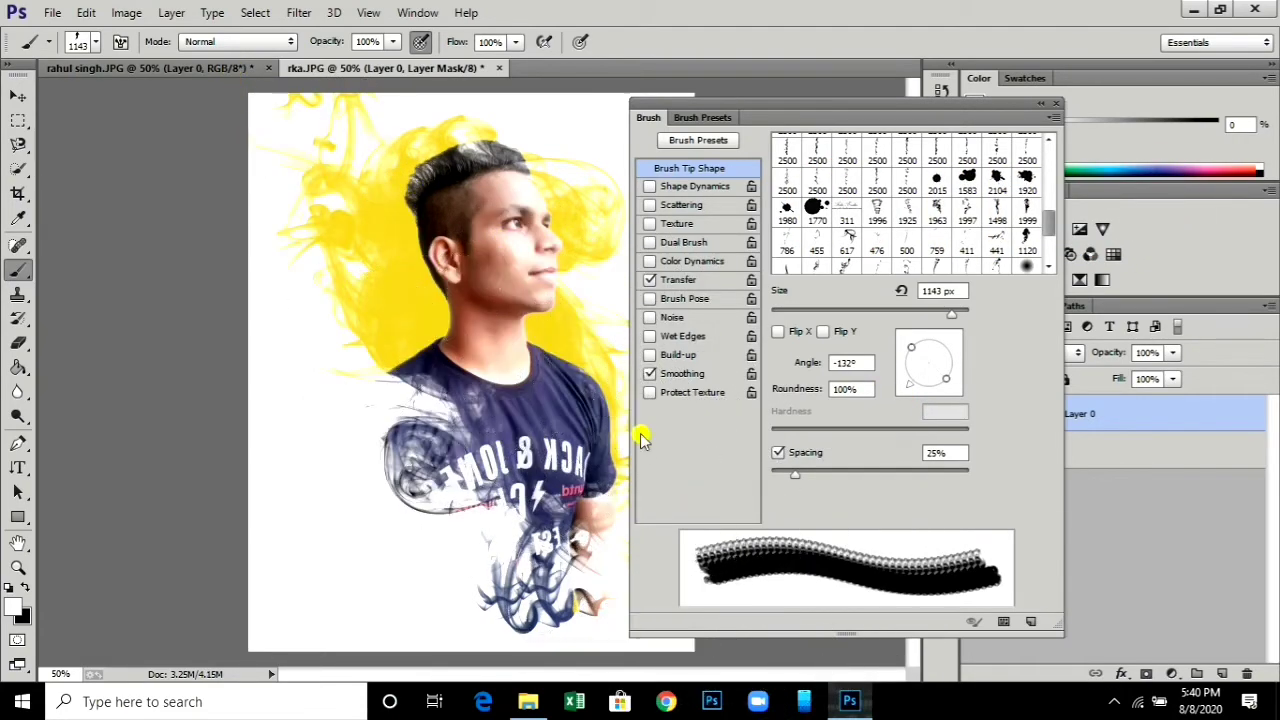
Rotate the smoke tip to 3° and stamp it three times on the mask to reveal the left shoulder, arm and lower shirt.
{"action": "mouse_move", "coordinate": [907, 388]}
{"action": "left_mouse_down"}
{"action": "mouse_move", "coordinate": [908, 334]}
{"action": "mouse_move", "coordinate": [954, 376]}
{"action": "left_mouse_up"}
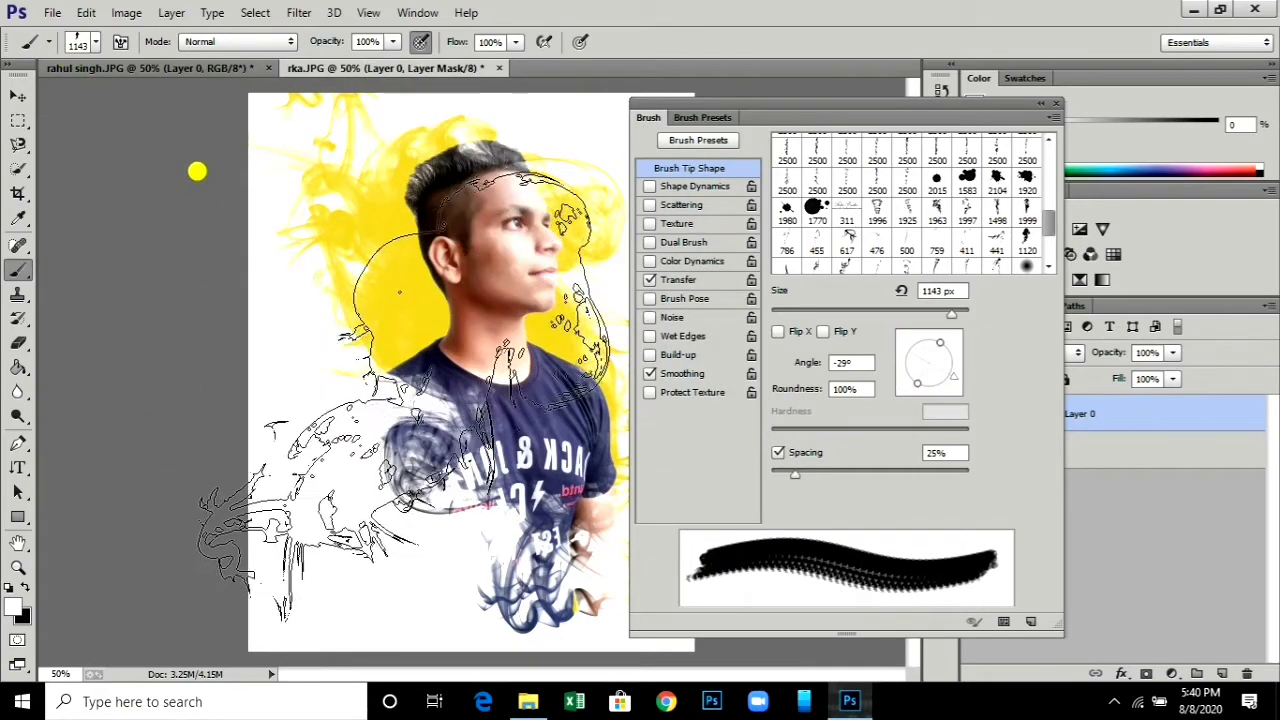
{"action": "left_click_drag", "start_coordinate": [962, 376], "coordinate": [962, 363]}
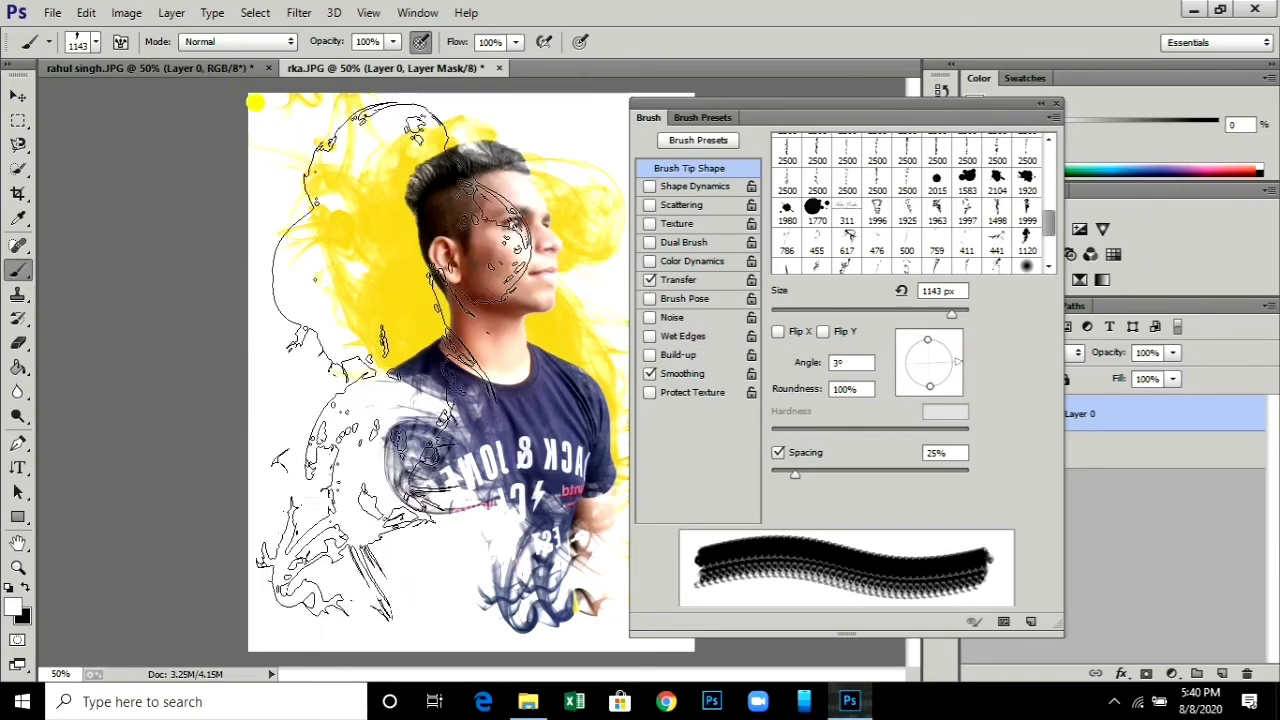
{"action": "left_click", "coordinate": [412, 366]}
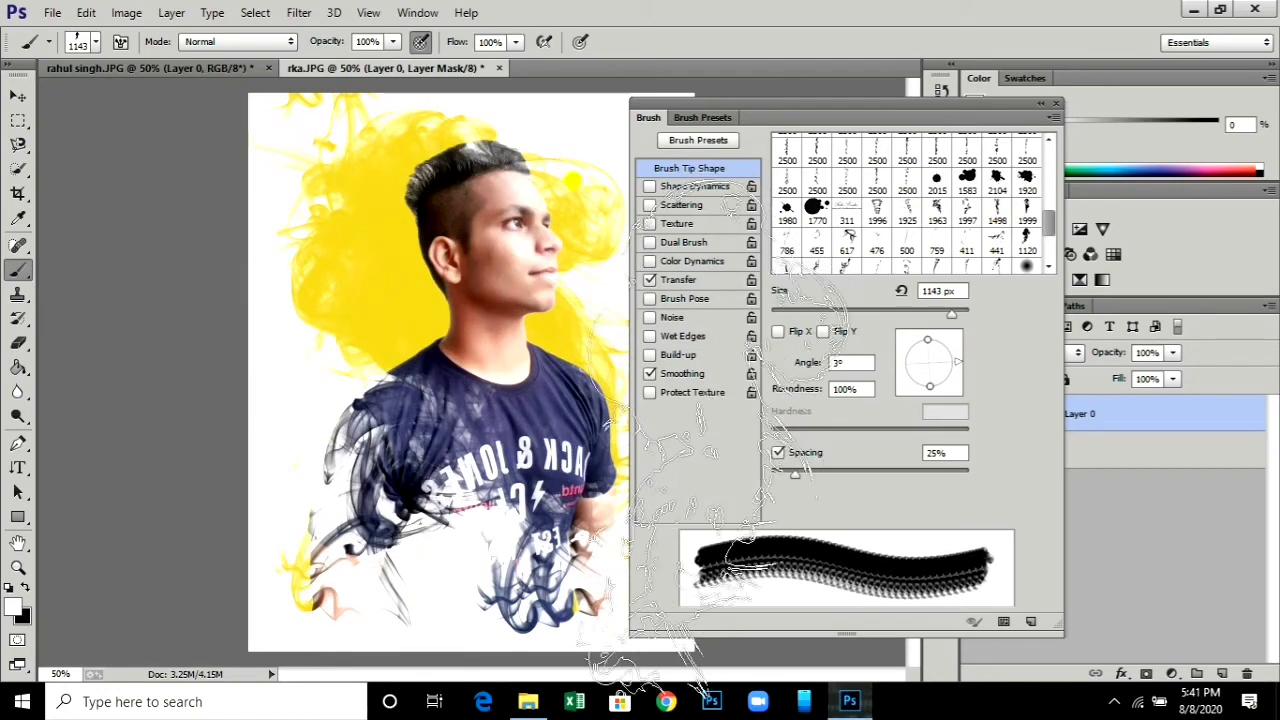
{"action": "left_click", "coordinate": [491, 405]}
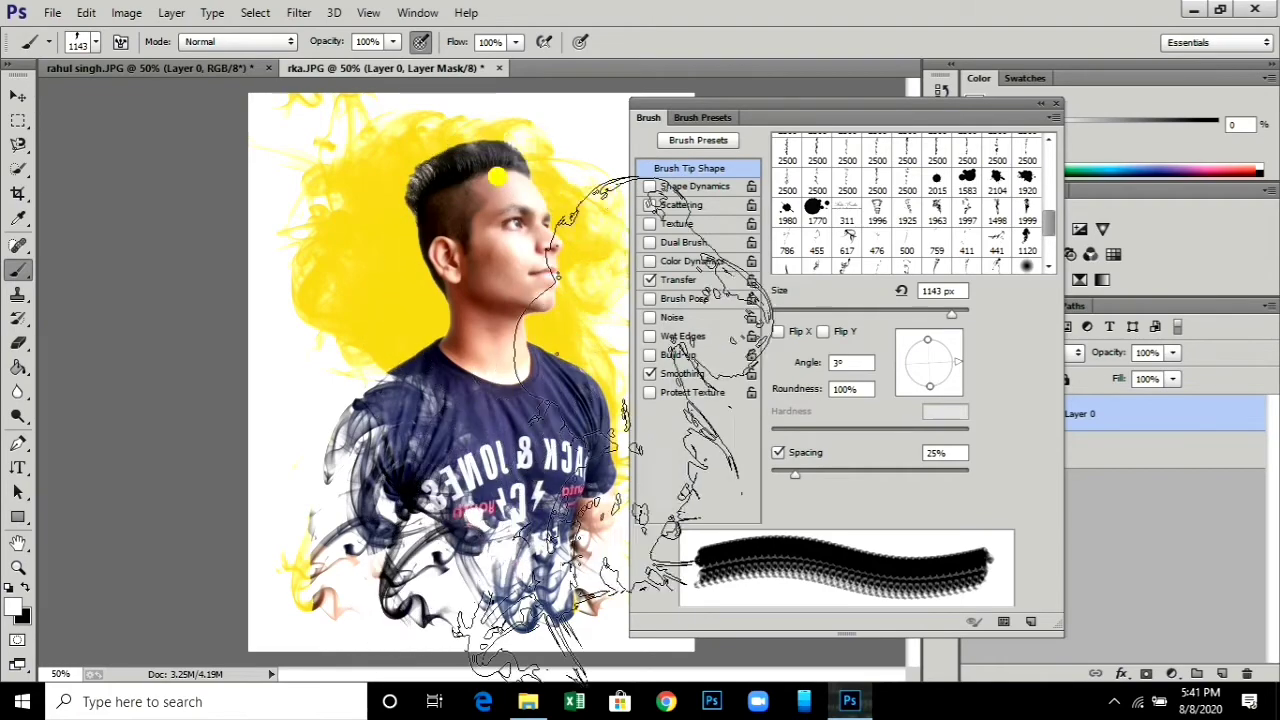
{"action": "left_click", "coordinate": [519, 388]}
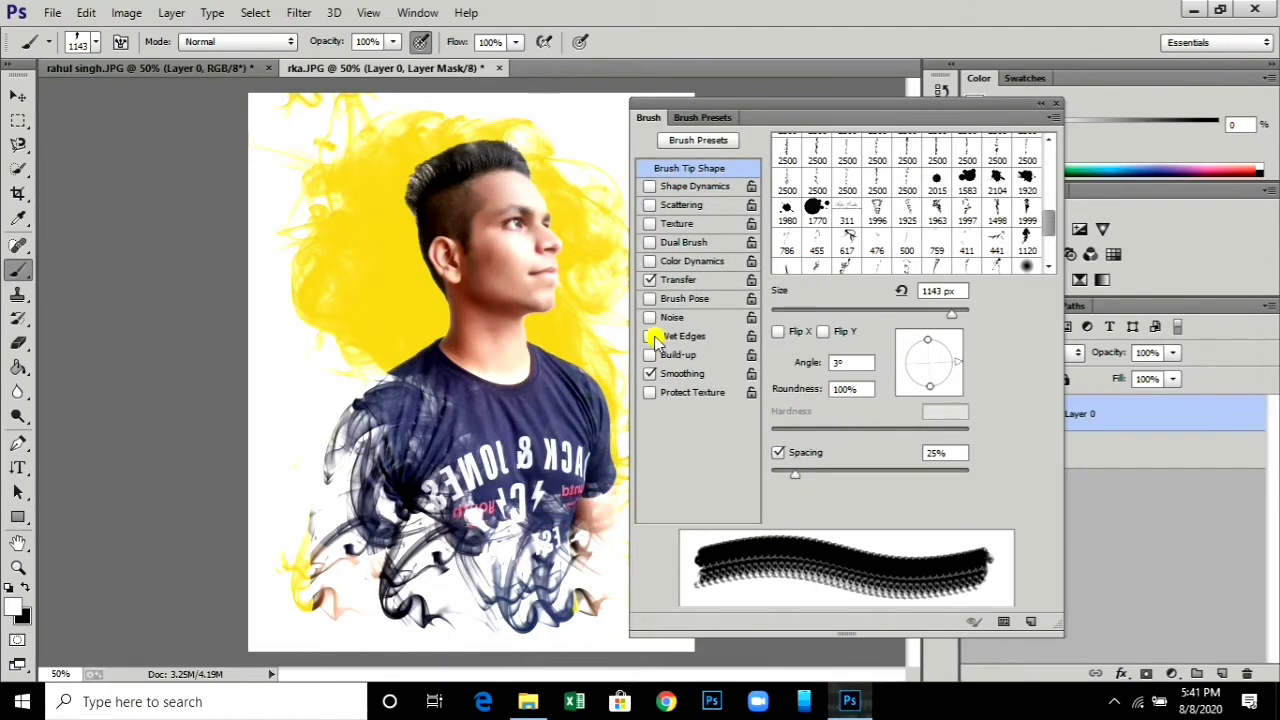
{"action": "left_click", "coordinate": [1048, 104]}
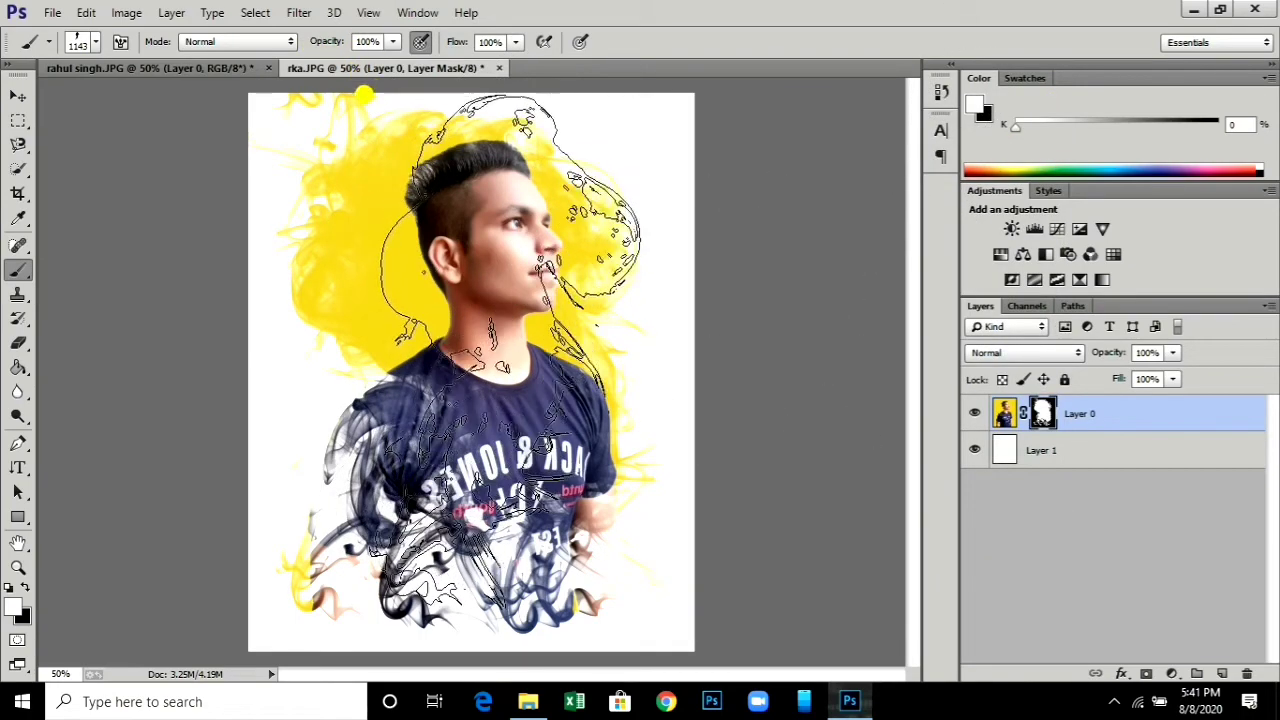
Reduce the smoke brush to 700 px and stamp it on the mask over both arms and the lower shirt.
{"action": "key", "text": "bracketleft"}
{"action": "key", "text": "bracketleft"}
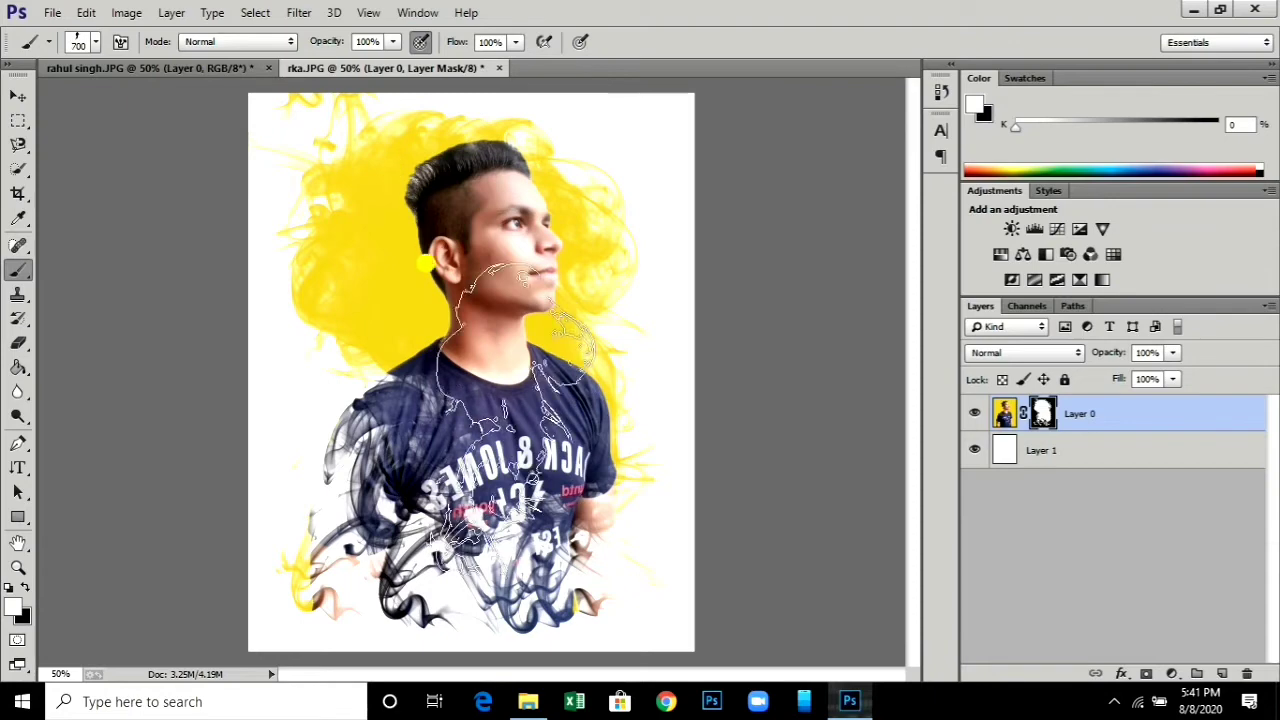
{"action": "left_click", "coordinate": [602, 437]}
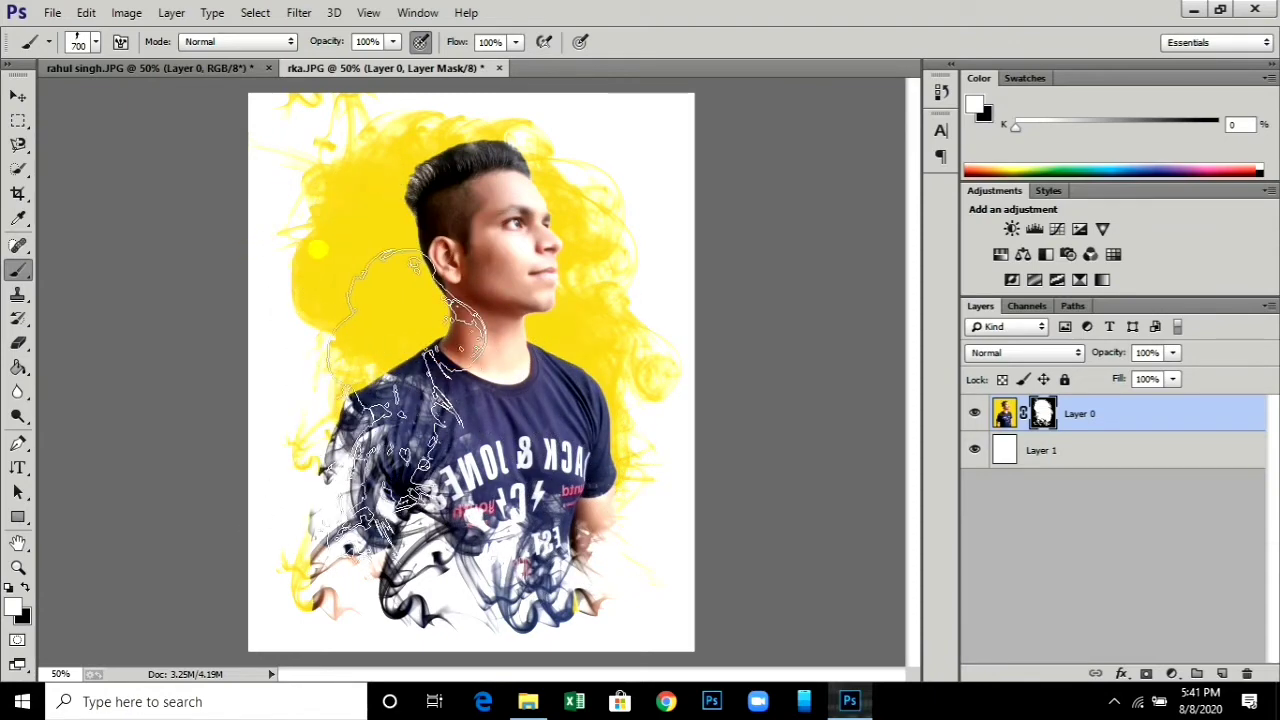
{"action": "left_click", "coordinate": [382, 419]}
{"action": "left_click", "coordinate": [515, 464]}
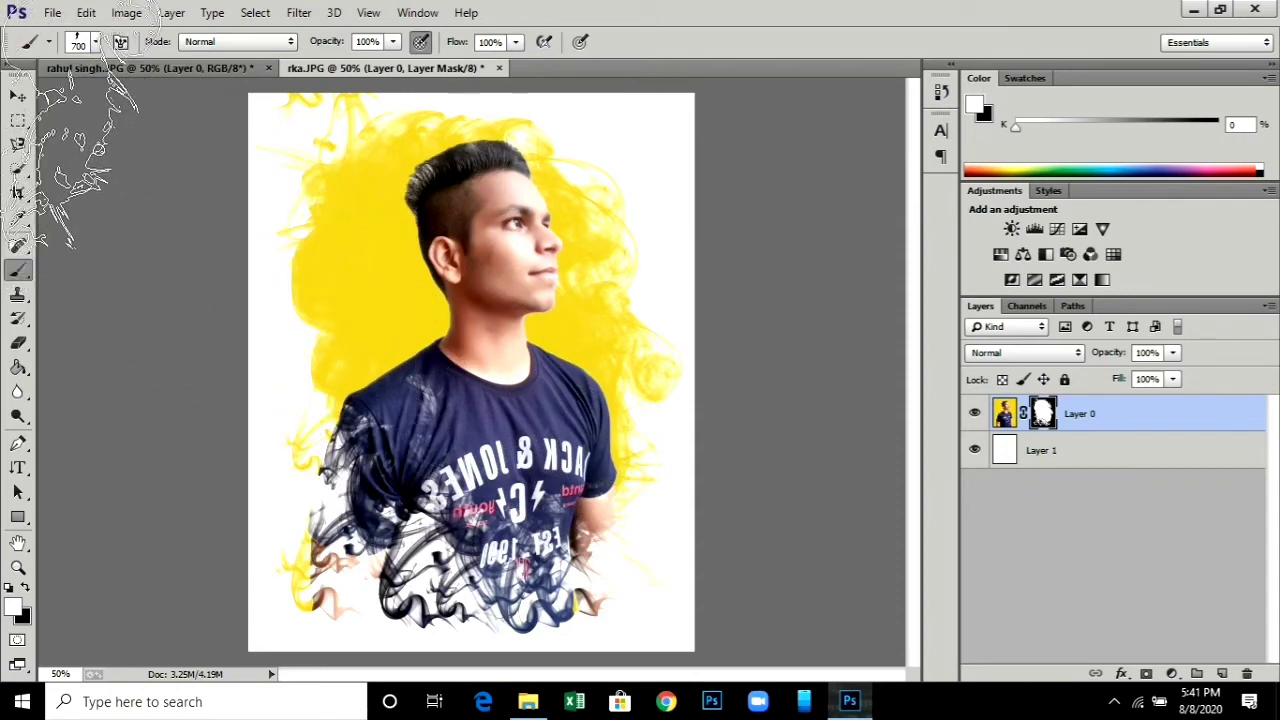
Choose the 441 px wispy smoke tip, enlarge it to 700 px and stamp it on the mask around the shirt and right-hand backdrop.
{"action": "left_click", "coordinate": [95, 45]}
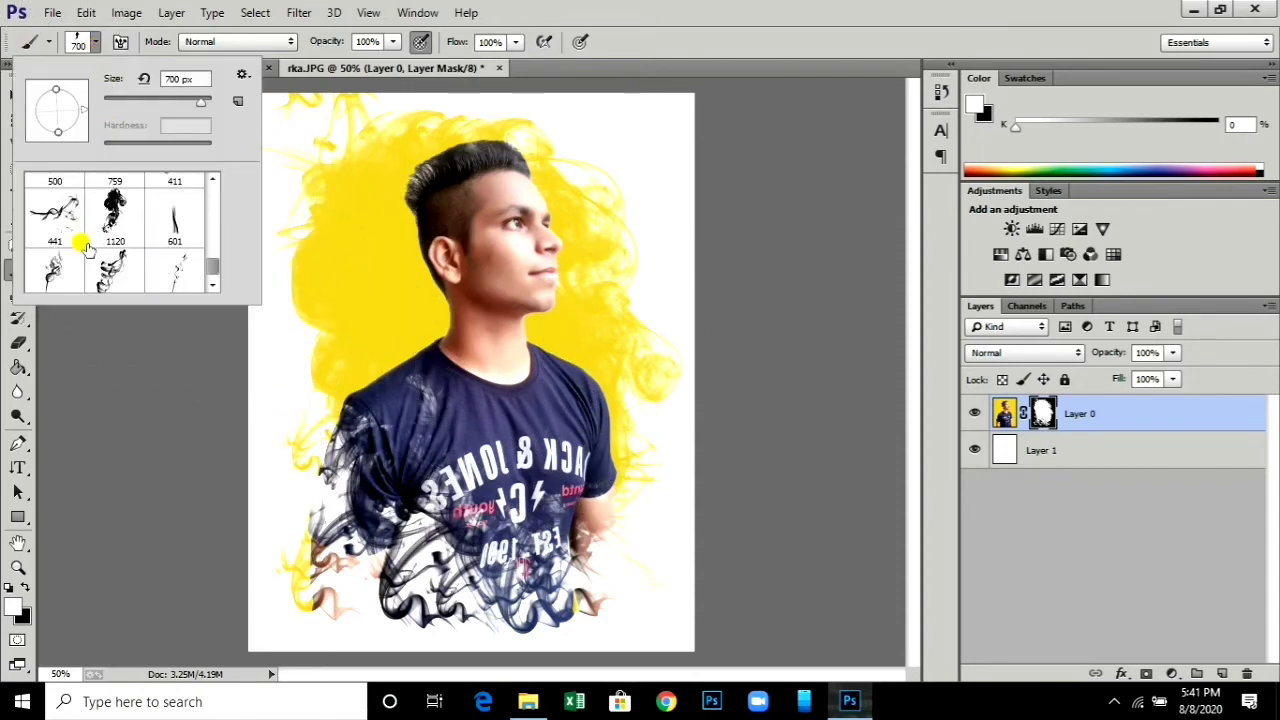
{"action": "scroll", "coordinate": [88, 250], "scroll_direction": "down", "scroll_amount": 5}
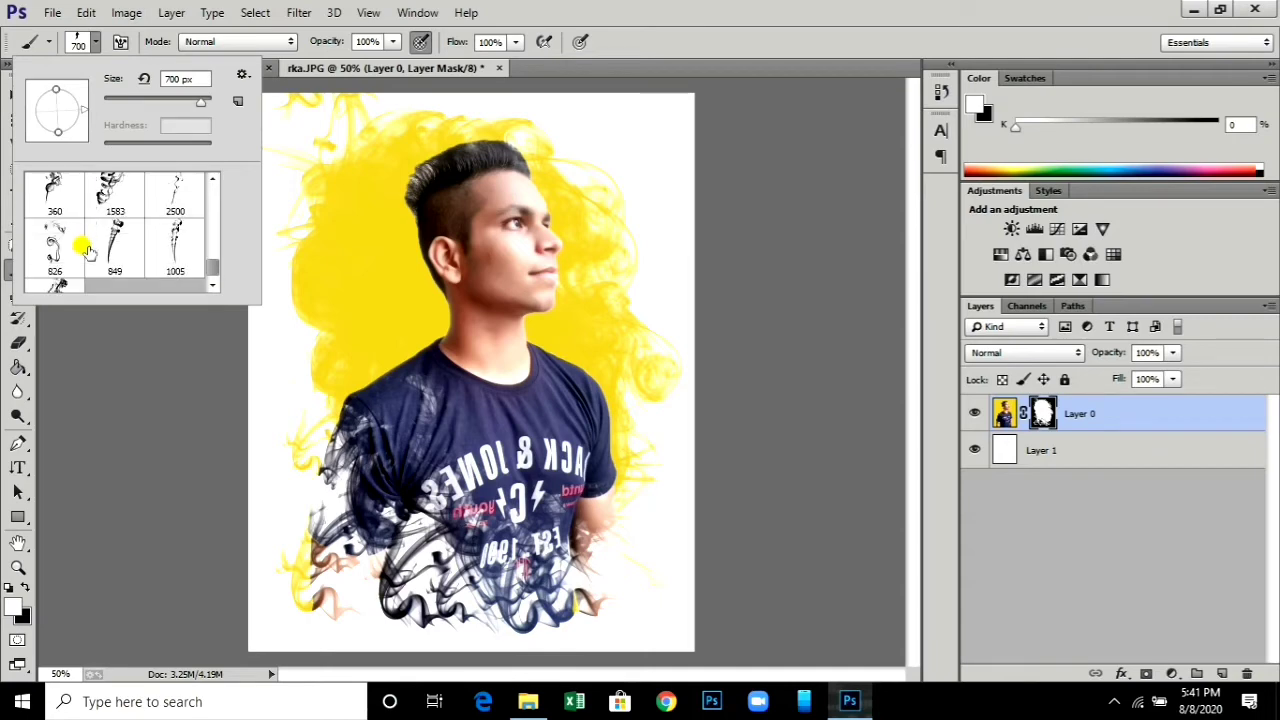
{"action": "scroll", "coordinate": [86, 252], "scroll_direction": "up", "scroll_amount": 3}
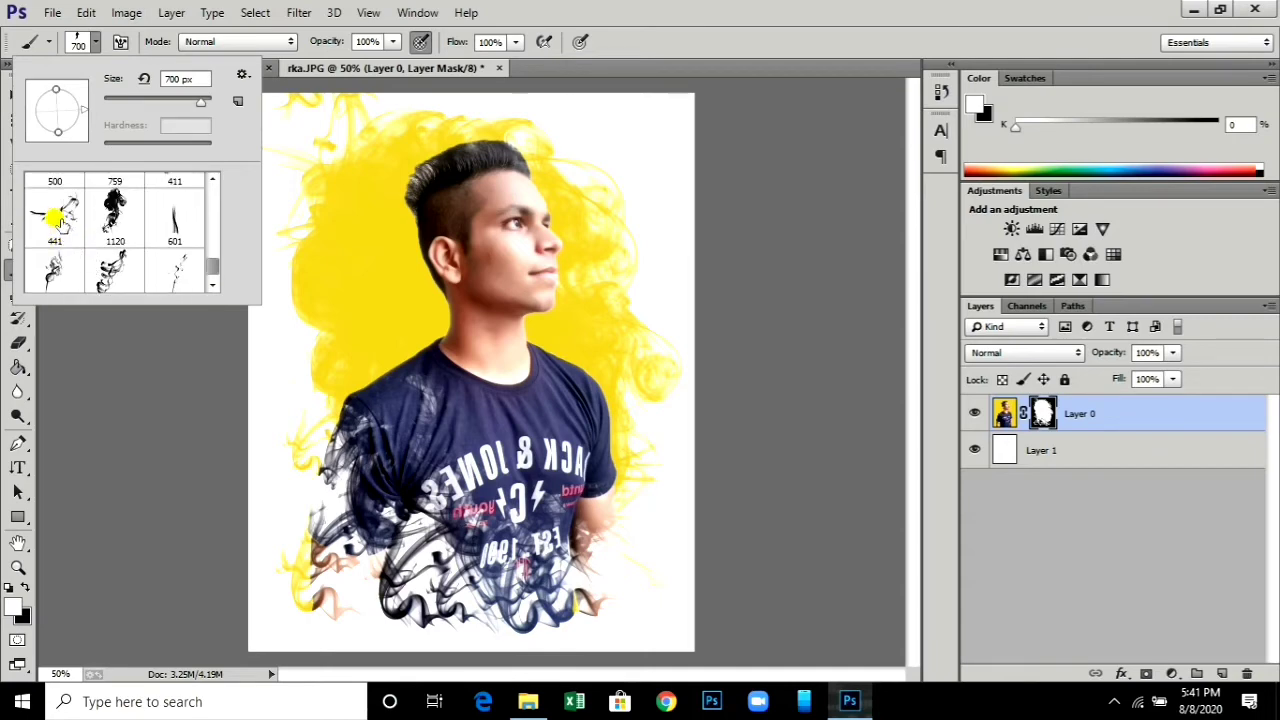
{"action": "left_click", "coordinate": [57, 216]}
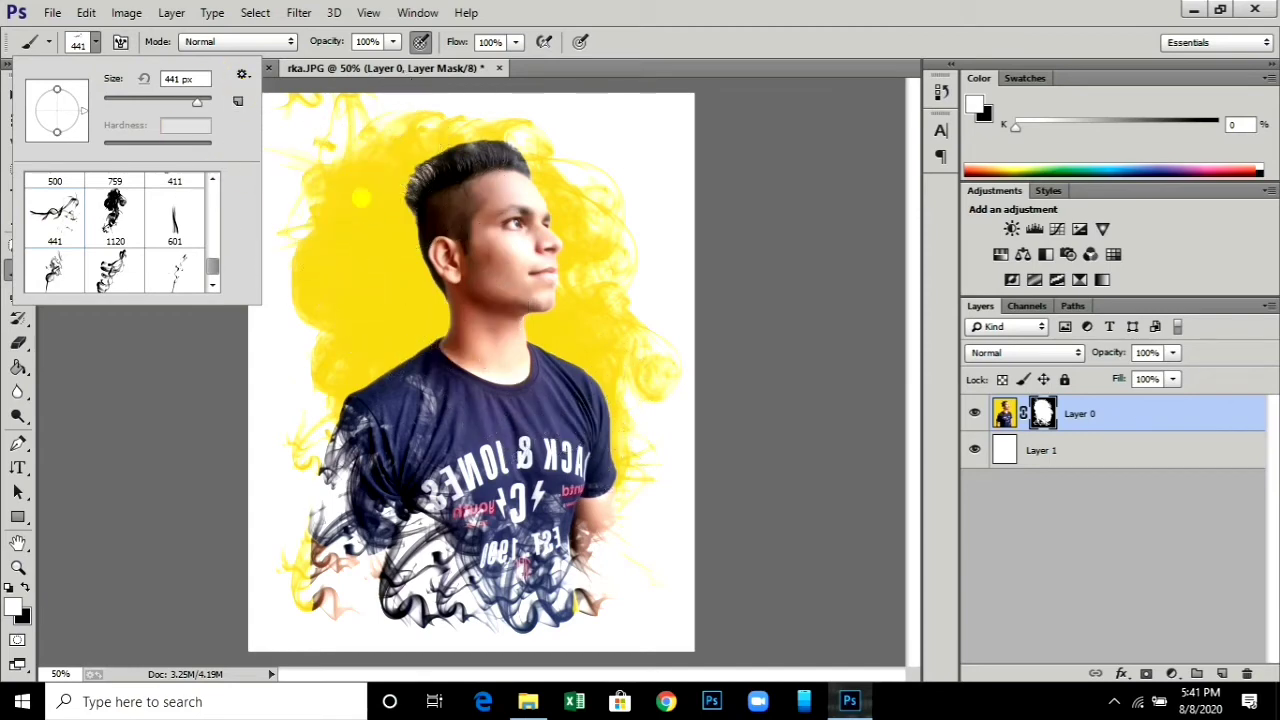
{"action": "left_click", "coordinate": [455, 281]}
{"action": "key", "text": "bracketright"}
{"action": "key", "text": "bracketright"}
{"action": "key", "text": "bracketright"}
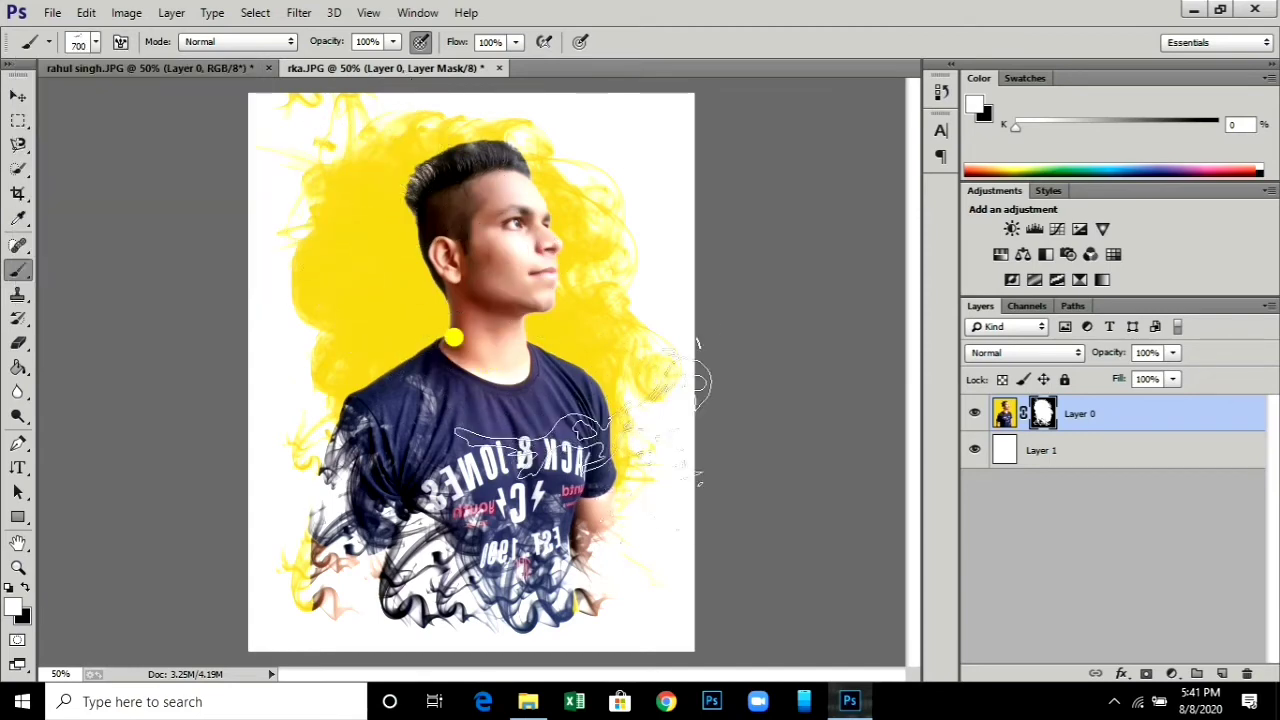
{"action": "left_click", "coordinate": [376, 366]}
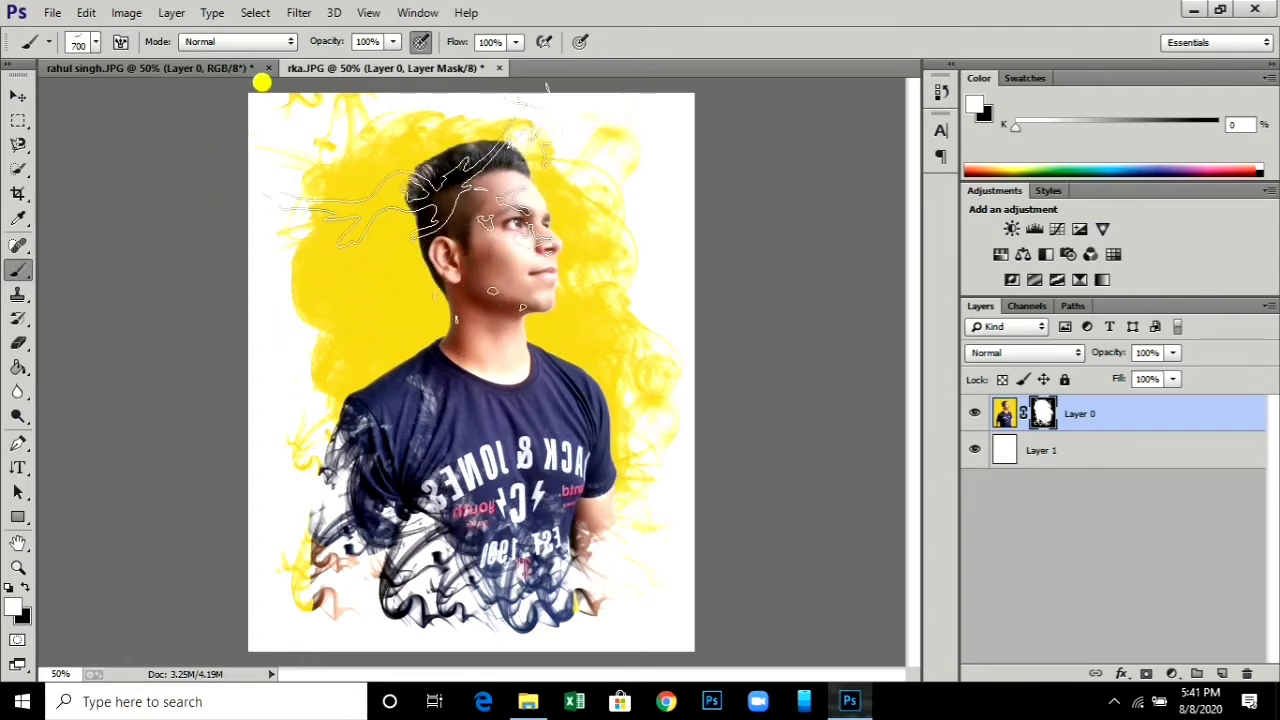
Rotate the wispy smoke tip to 112° and stamp it on the mask around the left side of the portrait.
{"action": "left_click", "coordinate": [119, 42]}
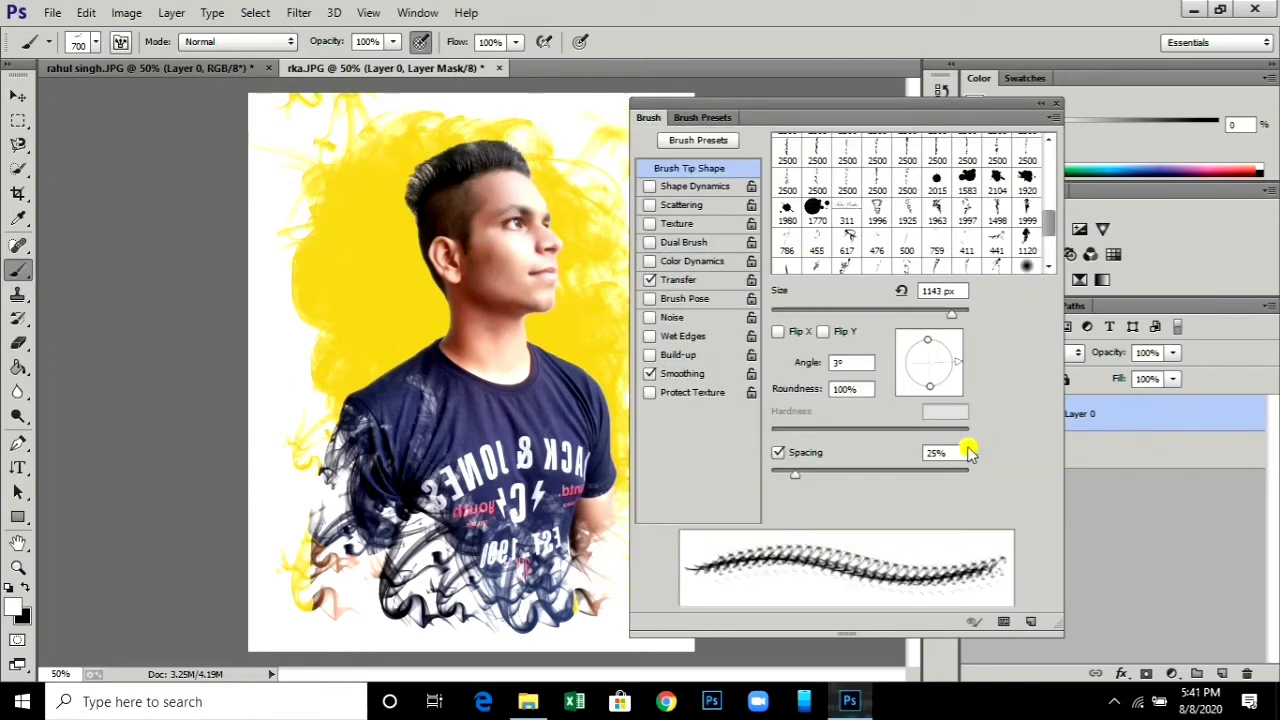
{"action": "left_click_drag", "start_coordinate": [952, 364], "coordinate": [920, 340]}
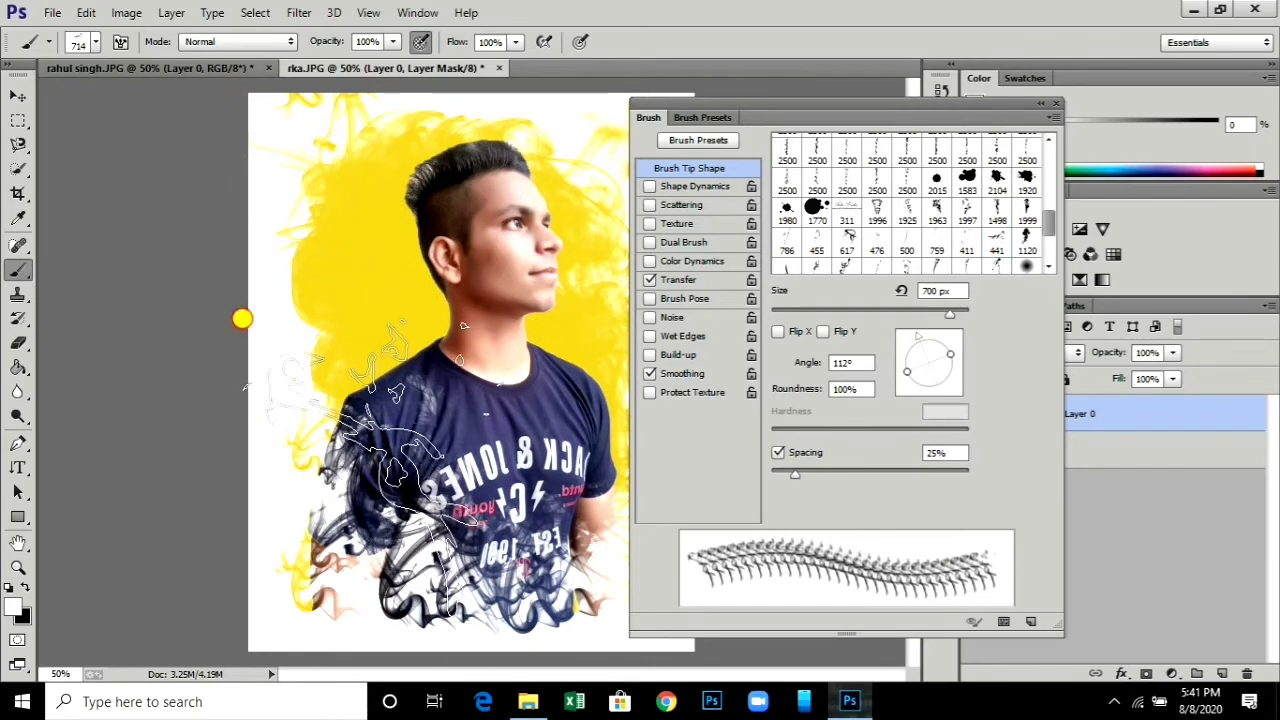
{"action": "left_click", "coordinate": [350, 288]}
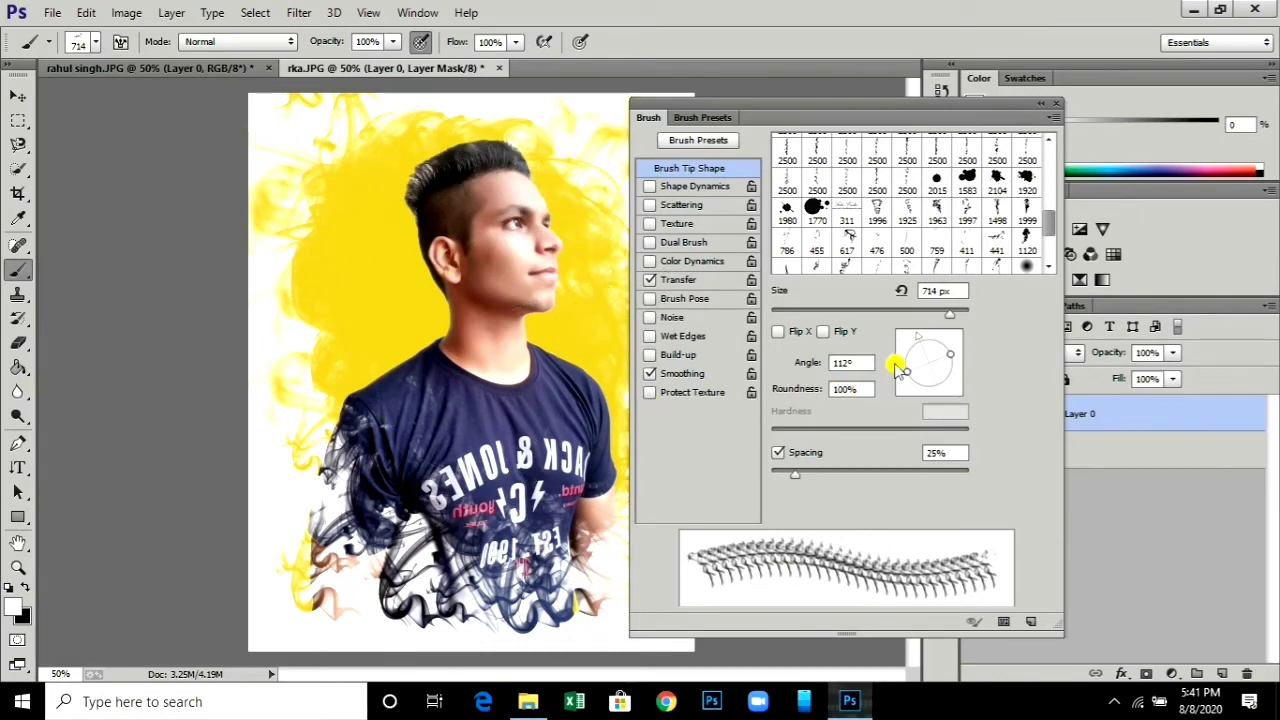
Rotate the wispy smoke tip to -89° and stamp it on the mask to extend yellow smoke around the backdrop's outer edges, including the upper-right corner.
{"action": "left_click_drag", "start_coordinate": [922, 345], "coordinate": [916, 417]}
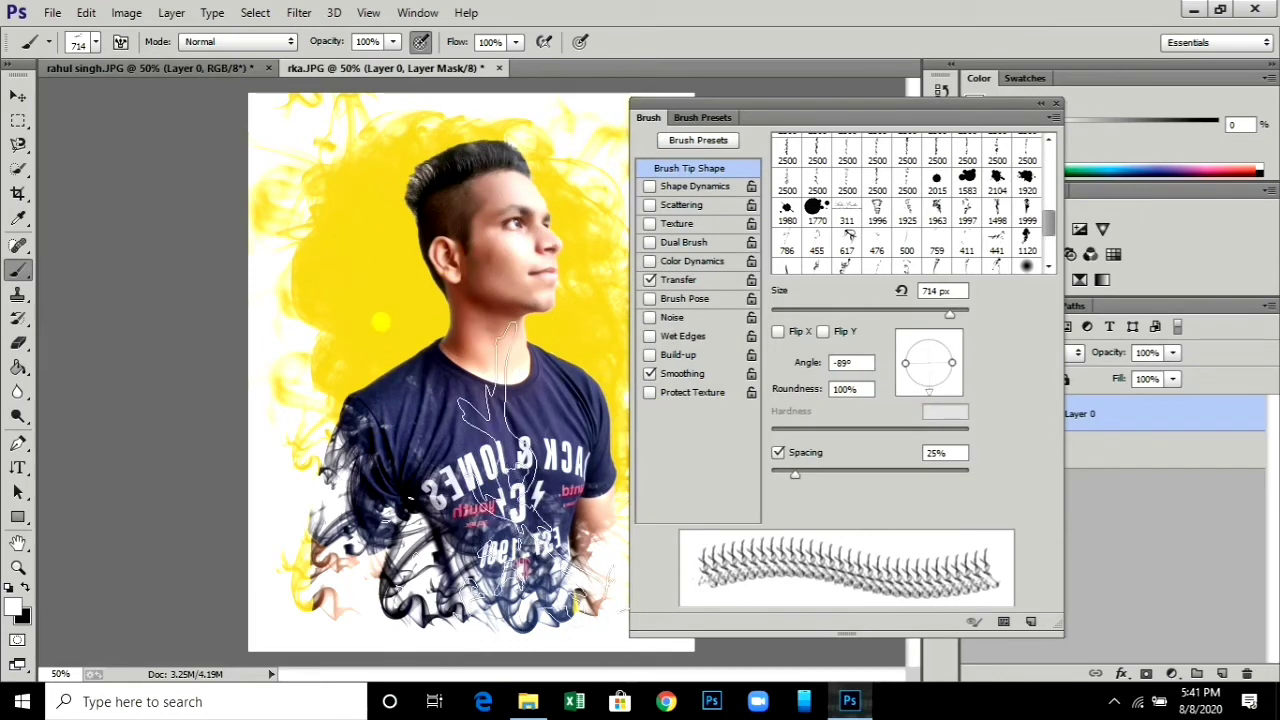
{"action": "left_click", "coordinate": [1052, 103]}
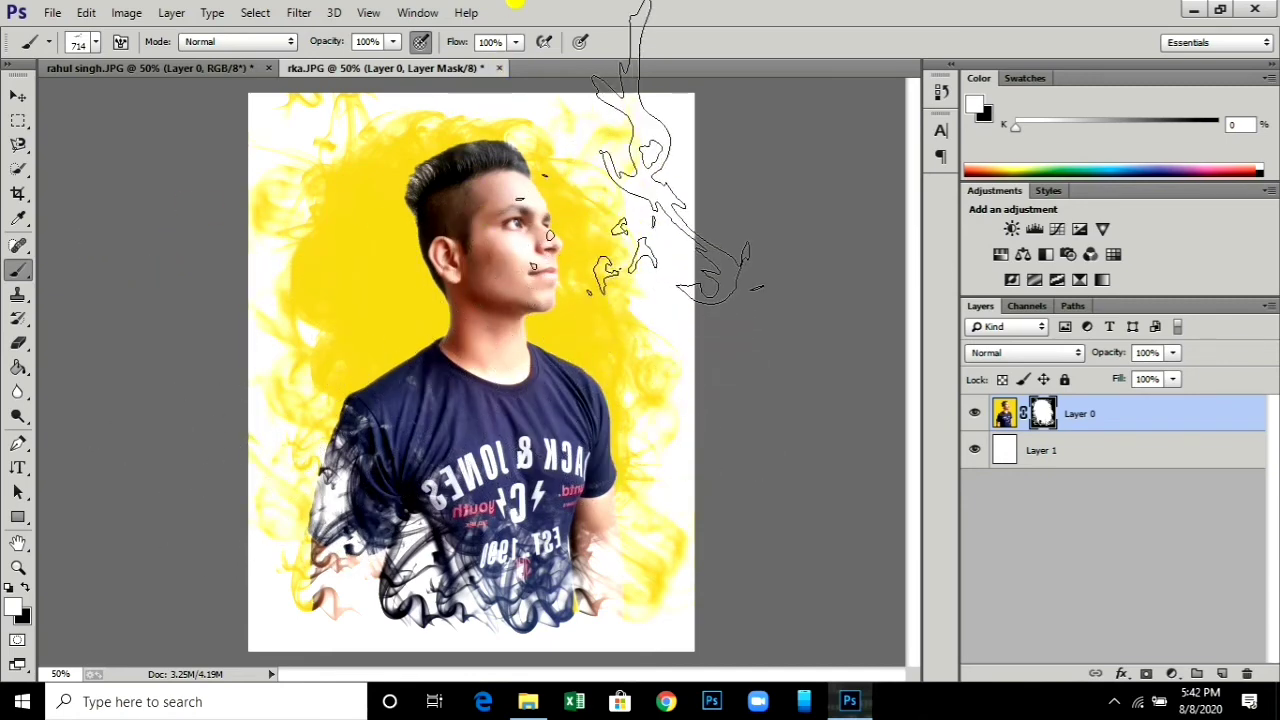
{"action": "left_click", "coordinate": [628, 168]}
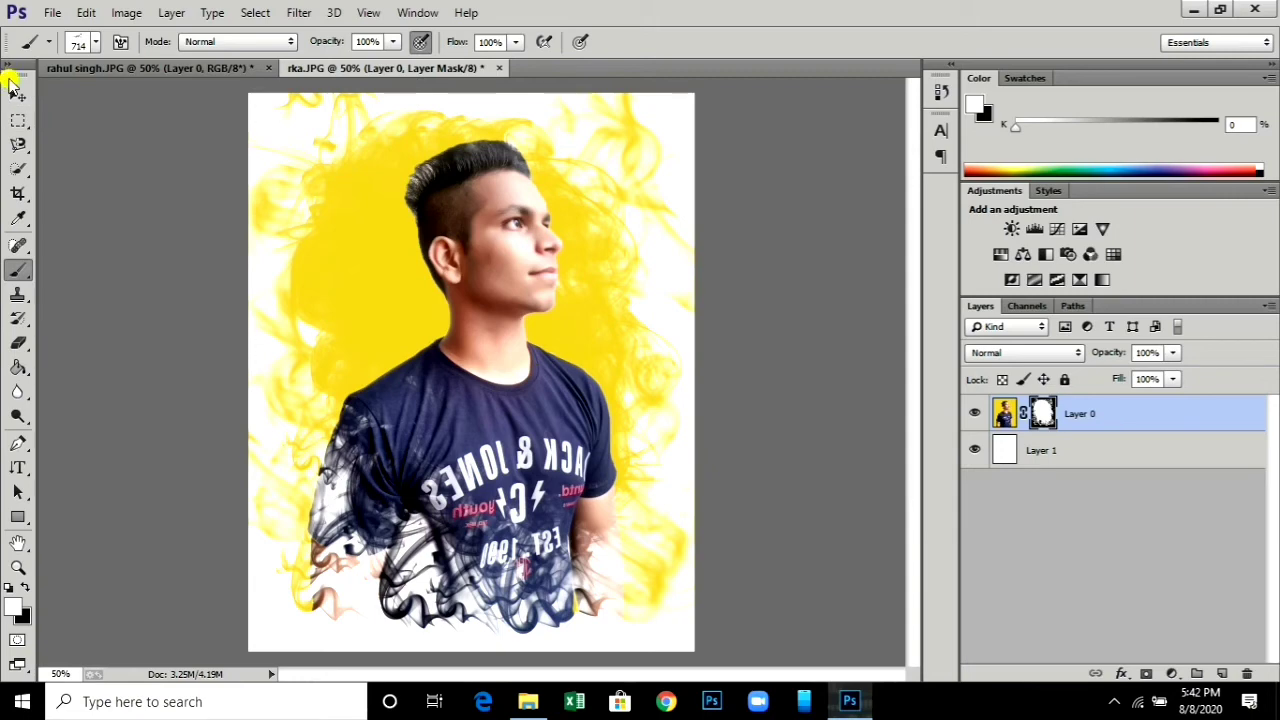
Add a Curves adjustment layer above Layer 0 and pull the RGB curve's midpoint slightly down to darken the midtones.
{"action": "left_click", "coordinate": [14, 88]}
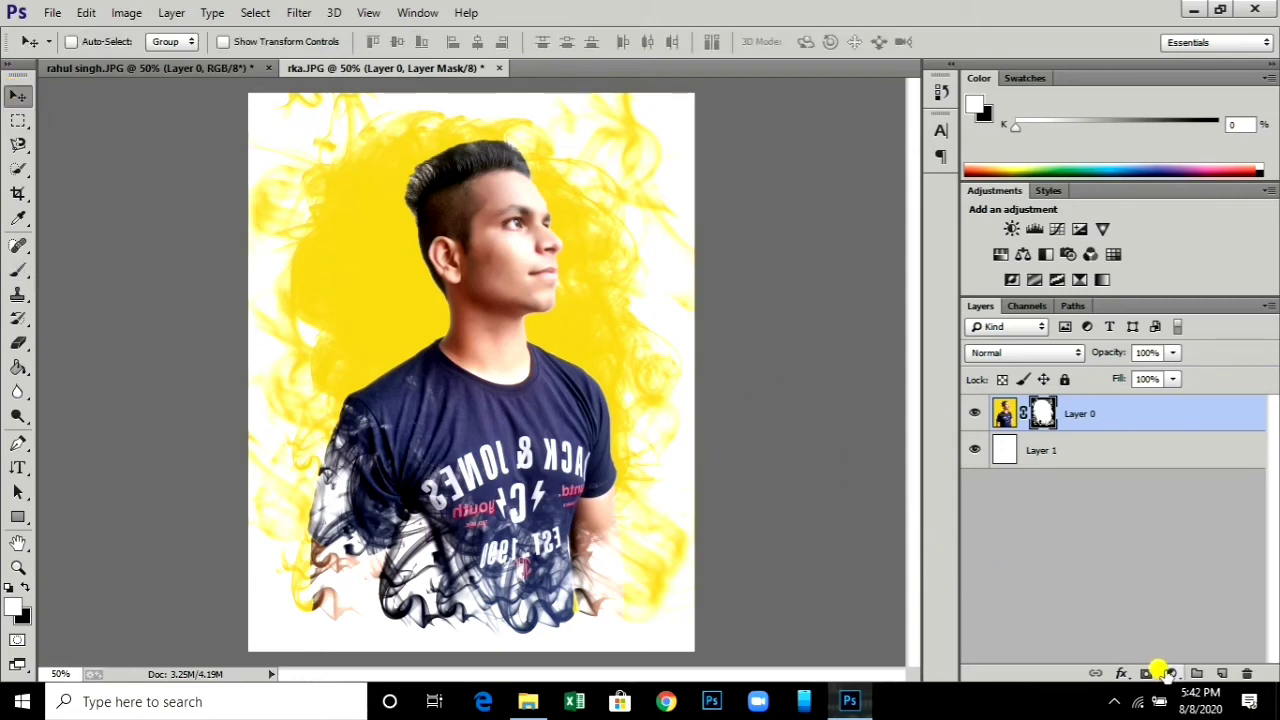
{"action": "left_click", "coordinate": [1170, 673]}
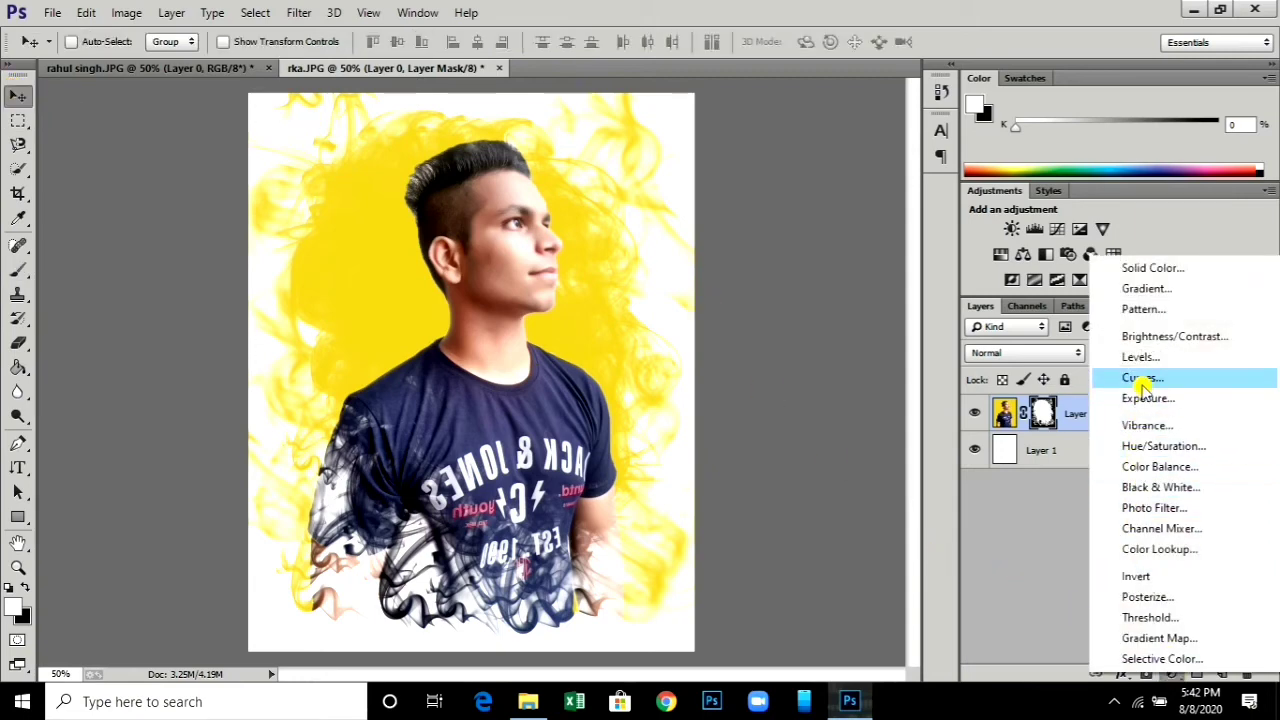
{"action": "left_click", "coordinate": [1140, 378]}
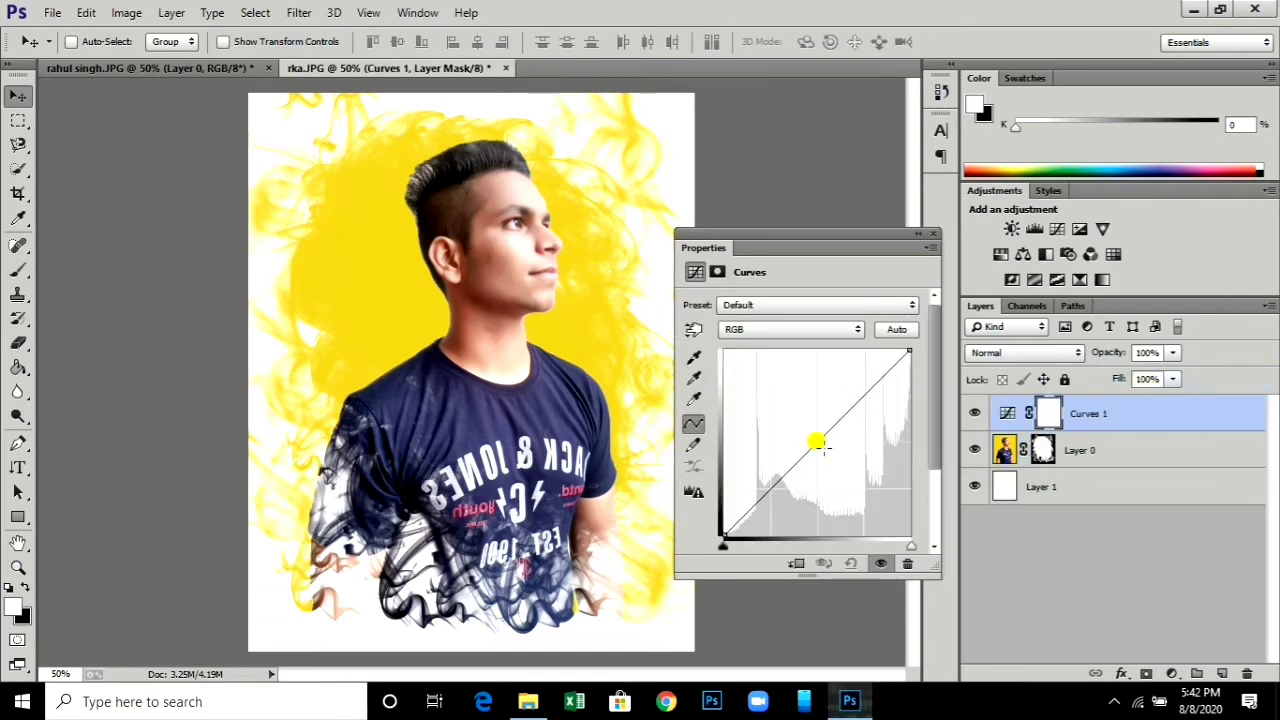
{"action": "mouse_move", "coordinate": [806, 440]}
{"action": "left_mouse_down"}
{"action": "mouse_move", "coordinate": [831, 457]}
{"action": "mouse_move", "coordinate": [814, 434]}
{"action": "mouse_move", "coordinate": [817, 444]}
{"action": "left_mouse_up"}
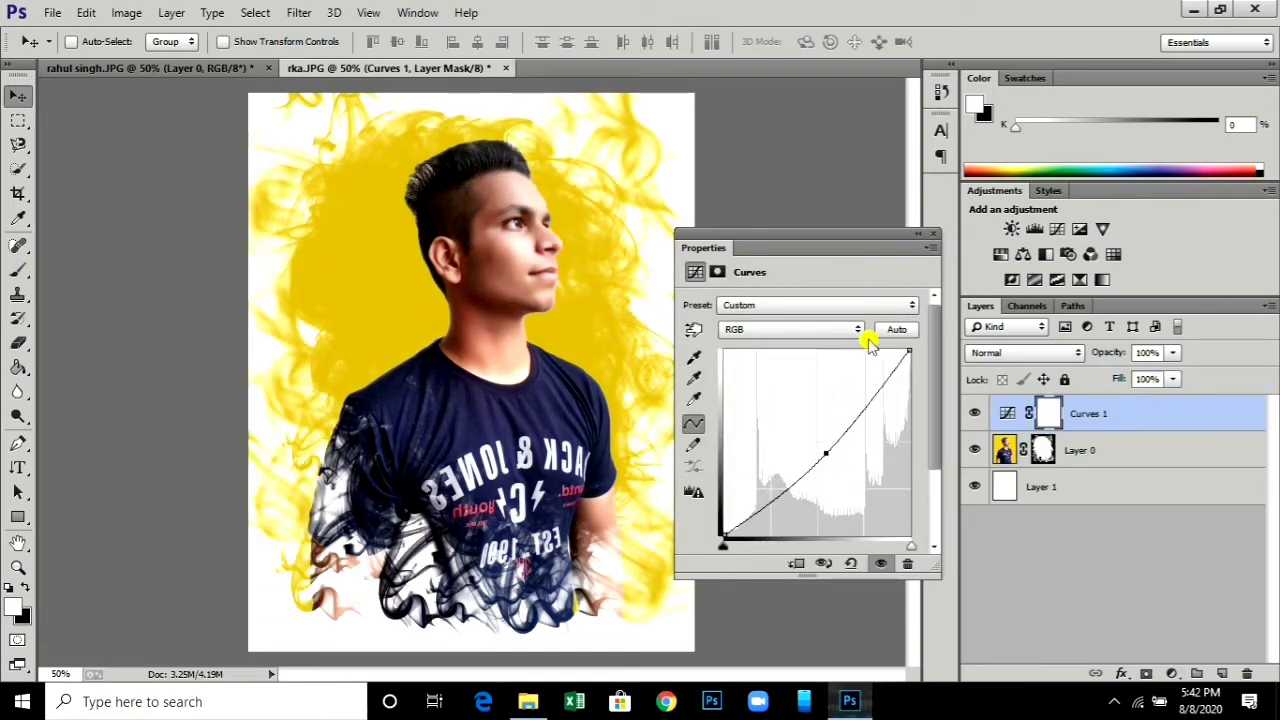
{"action": "left_click", "coordinate": [927, 235]}
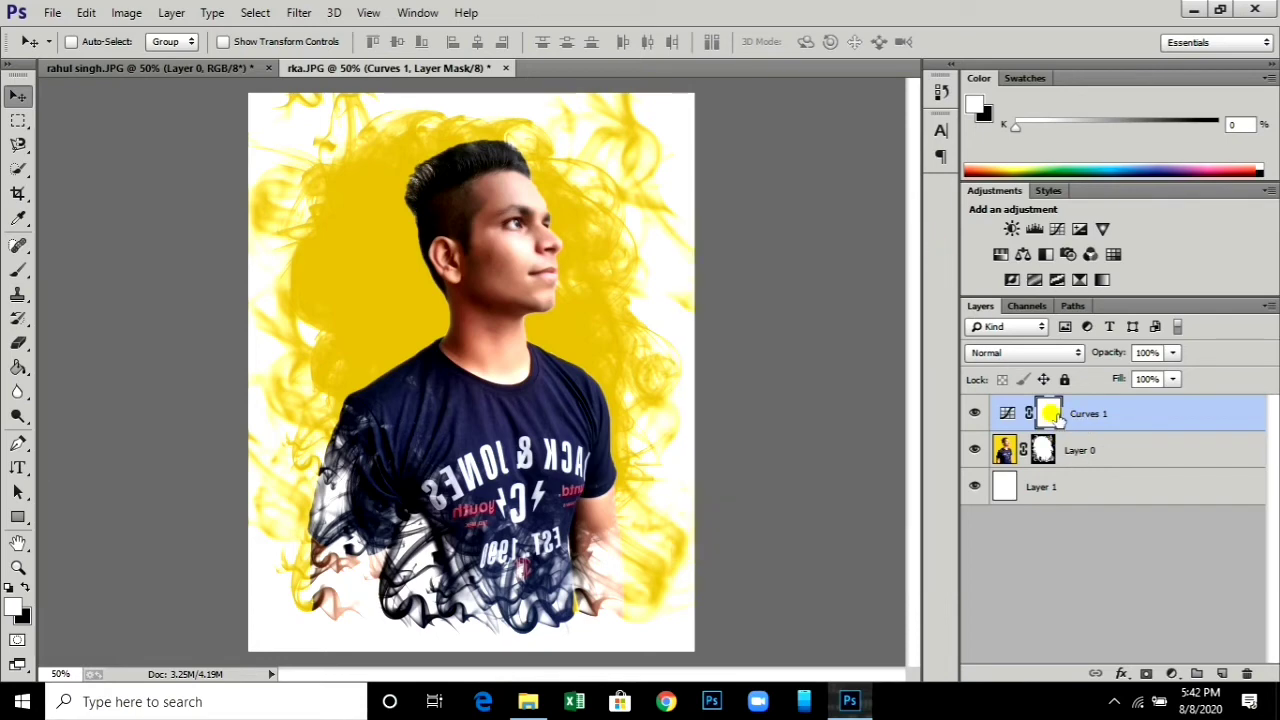
Reopen the Curves adjustment and, in the Blue channel, raise the midtones and lift the shadow endpoint.
{"action": "double_click", "coordinate": [1008, 415]}
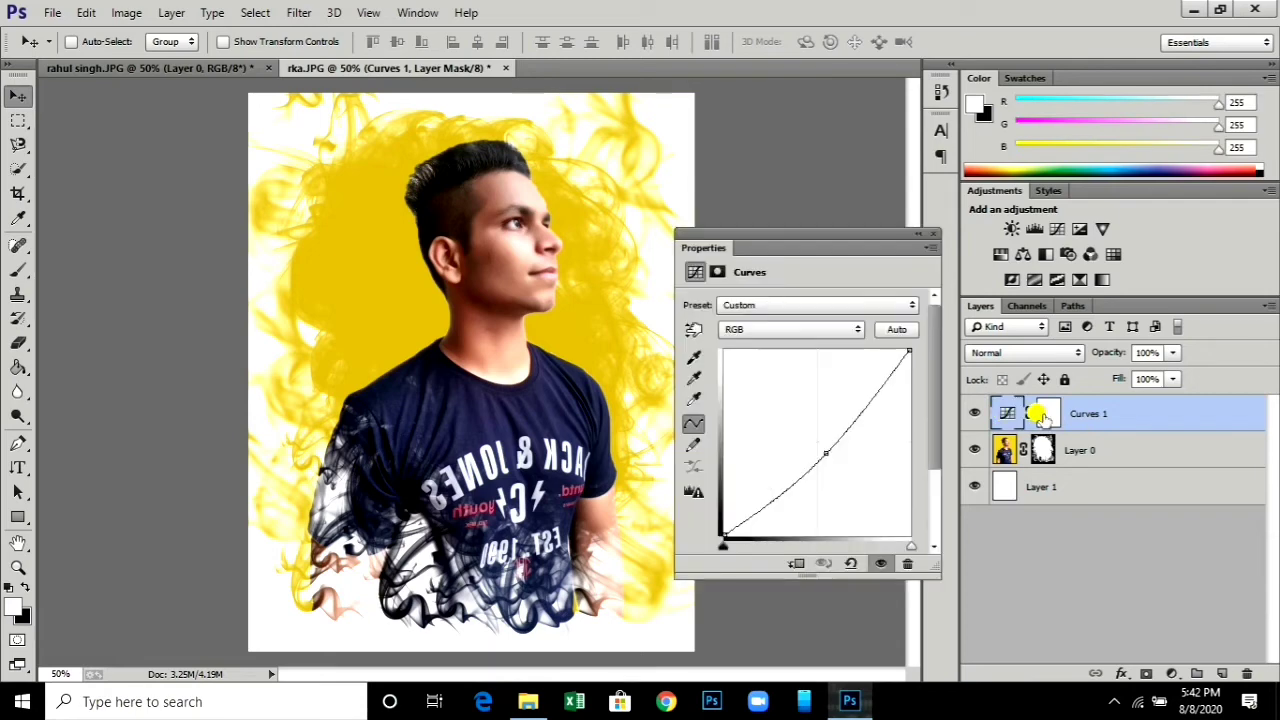
{"action": "left_click", "coordinate": [805, 333]}
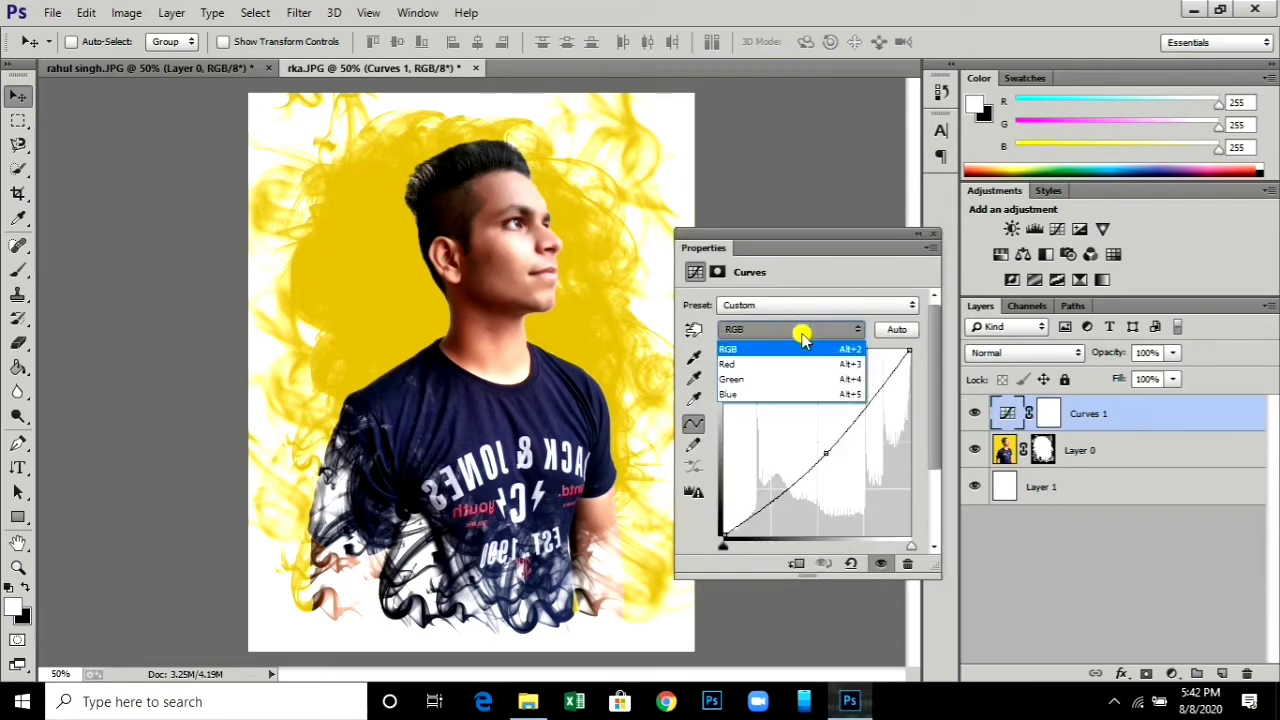
{"action": "left_click", "coordinate": [800, 389]}
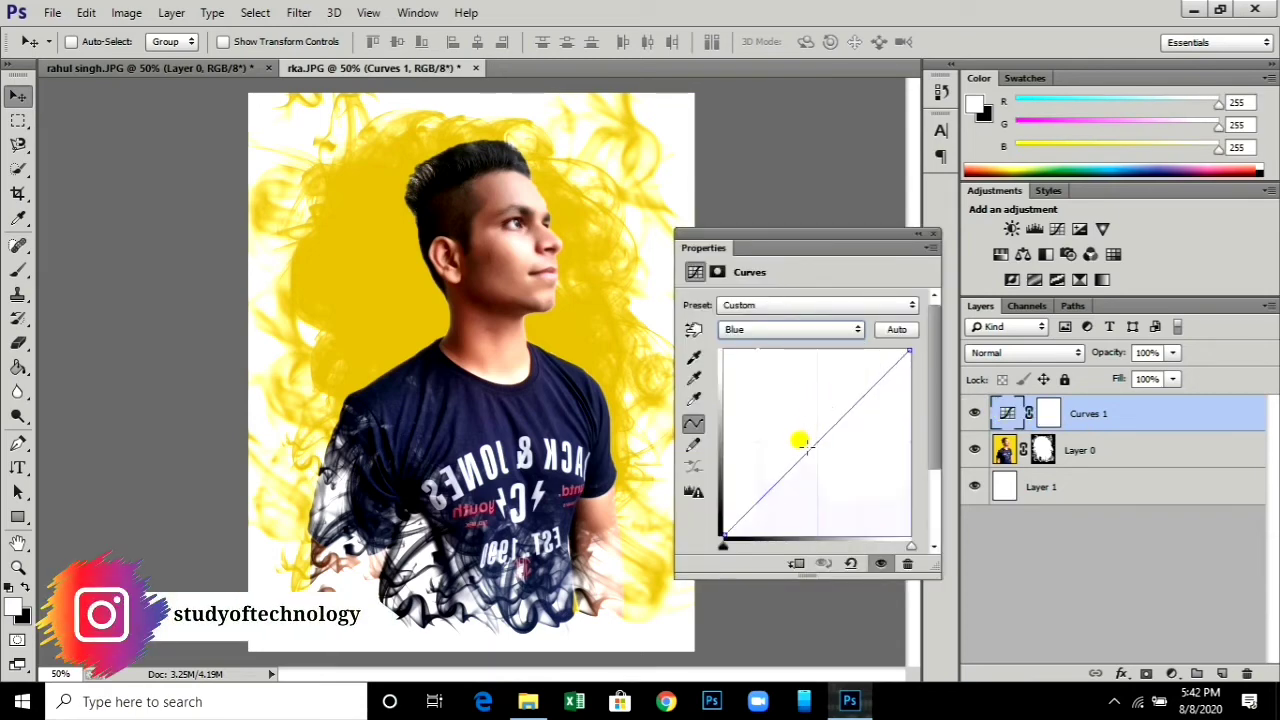
{"action": "left_click_drag", "start_coordinate": [803, 447], "coordinate": [827, 418]}
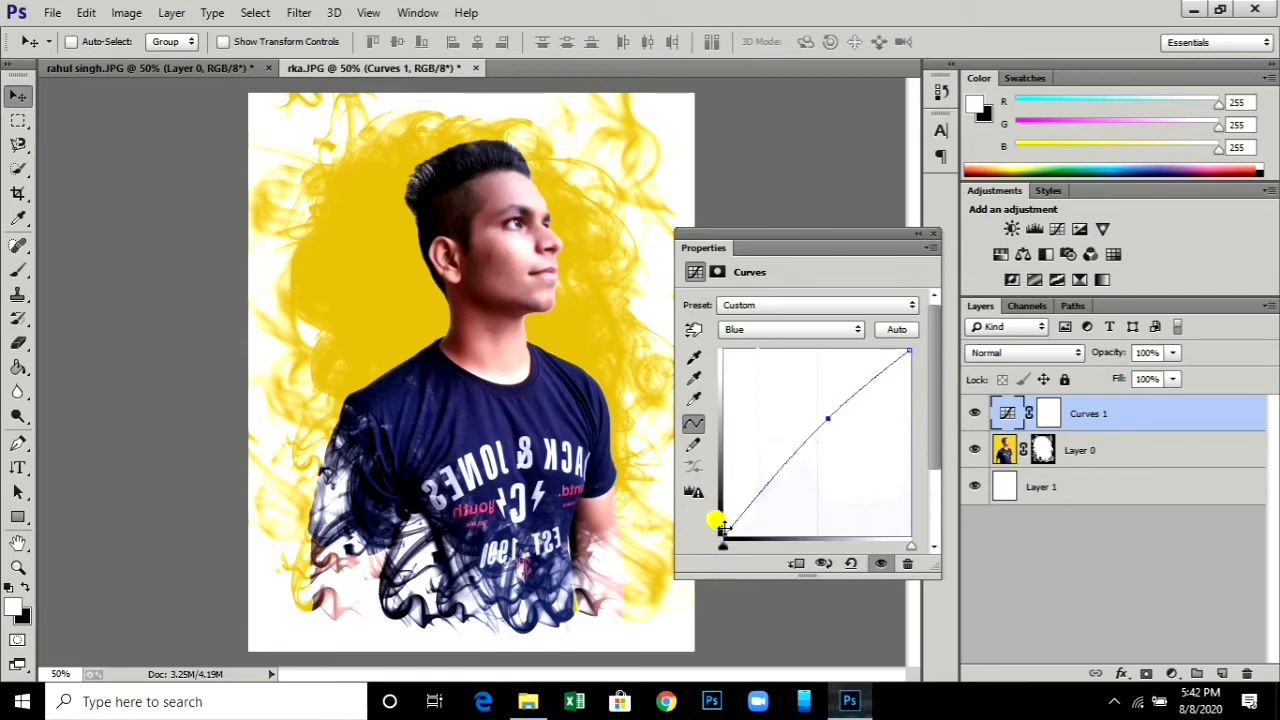
{"action": "mouse_move", "coordinate": [717, 521]}
{"action": "left_mouse_down"}
{"action": "mouse_move", "coordinate": [727, 504]}
{"action": "mouse_move", "coordinate": [700, 492]}
{"action": "mouse_move", "coordinate": [704, 505]}
{"action": "left_mouse_up"}
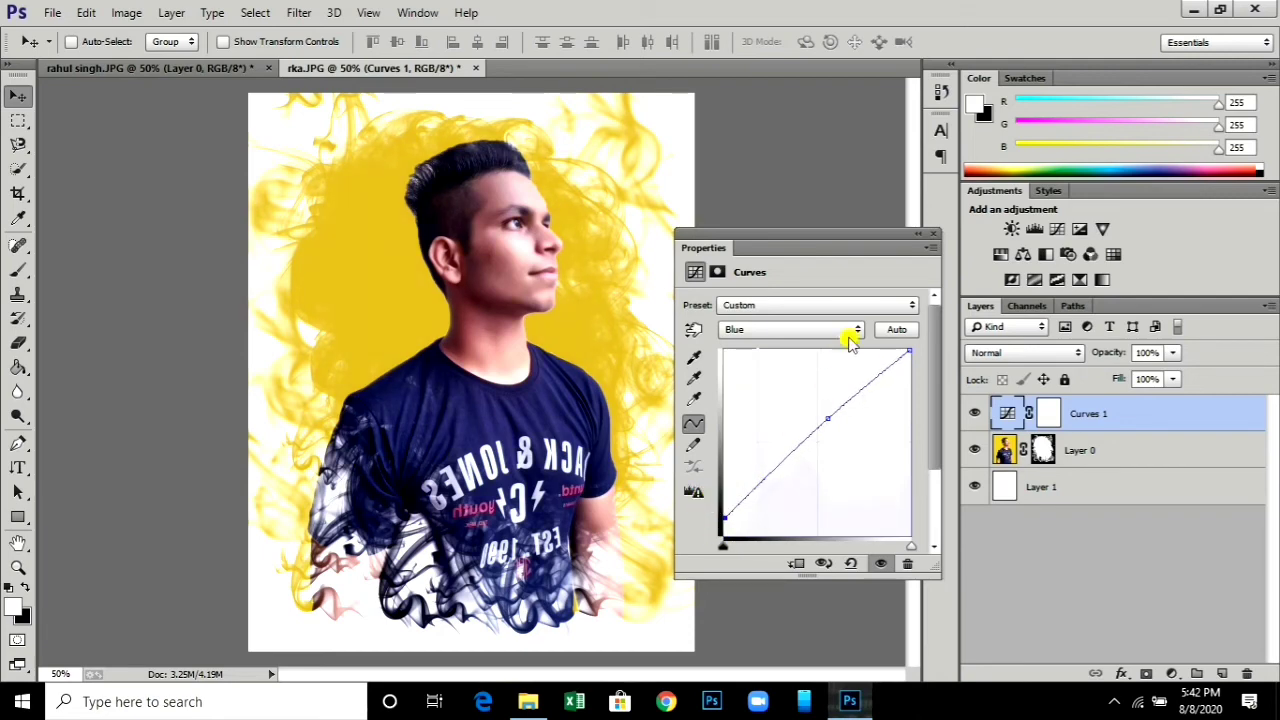
{"action": "left_click", "coordinate": [932, 234]}
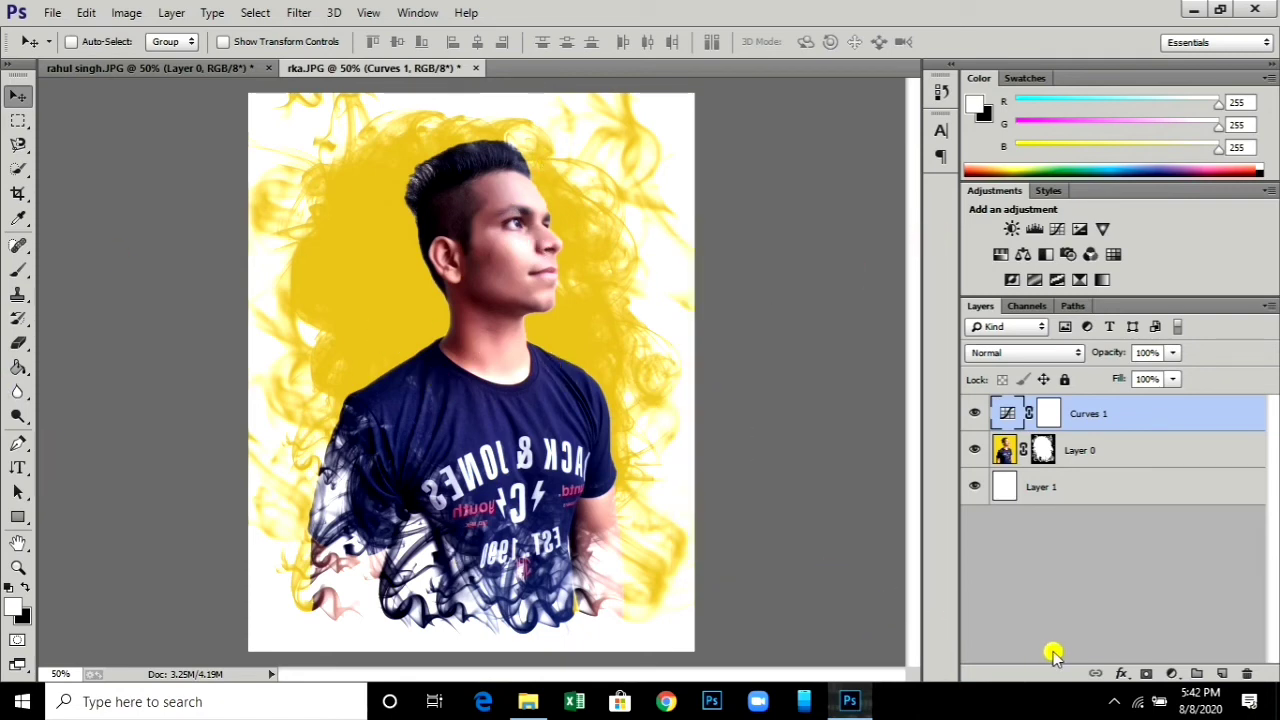
Add a Vibrance adjustment layer above the Curves layer with Vibrance at about +54.
{"action": "left_click", "coordinate": [1170, 673]}
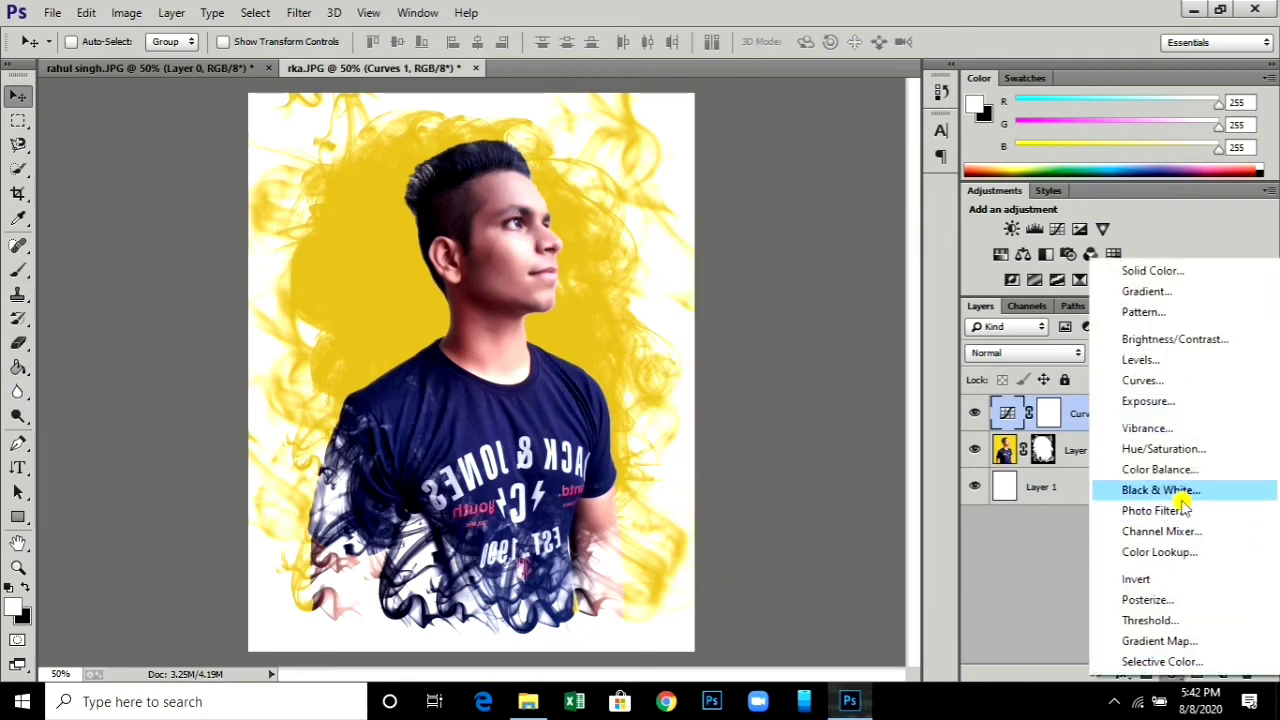
{"action": "left_click", "coordinate": [1180, 428]}
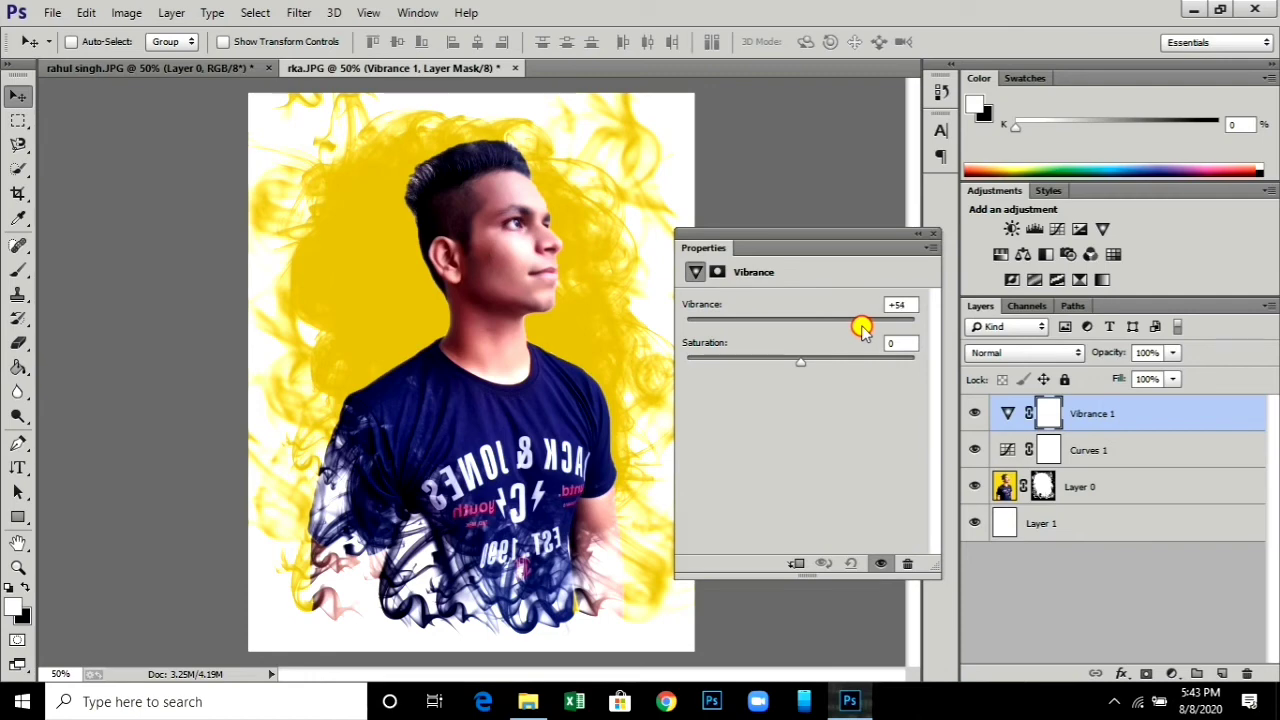
{"action": "left_click", "coordinate": [936, 235]}
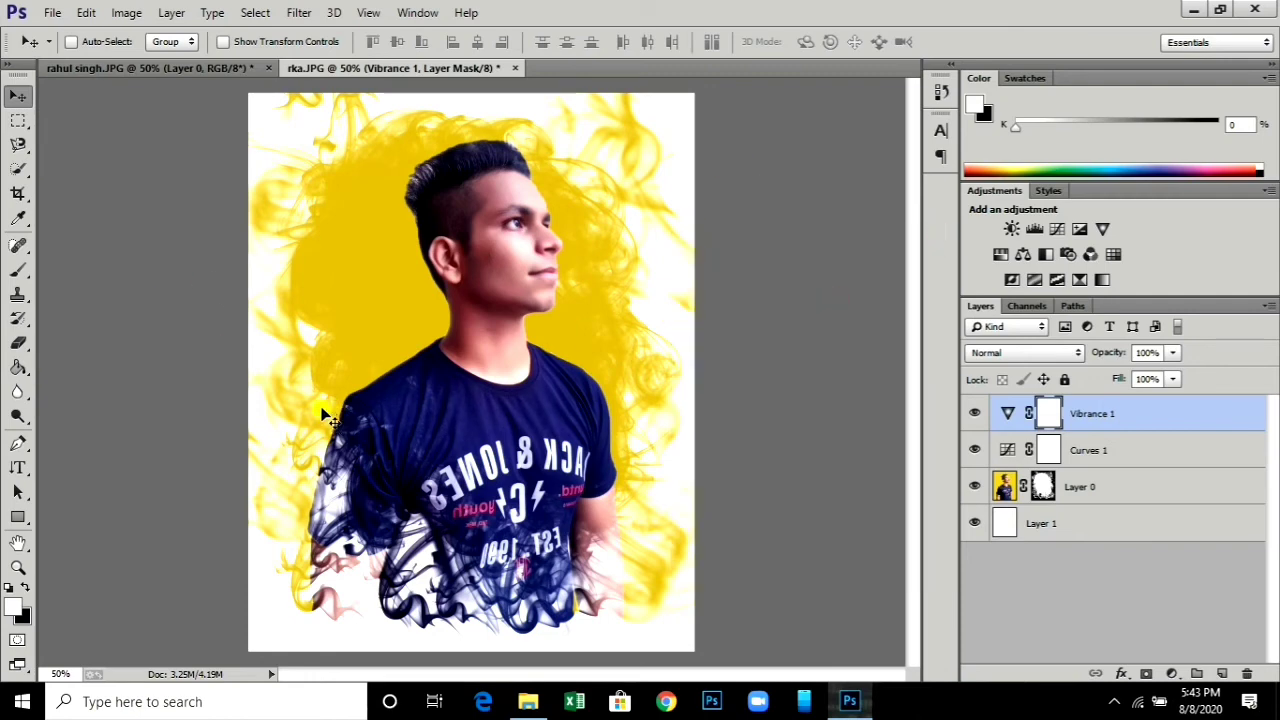